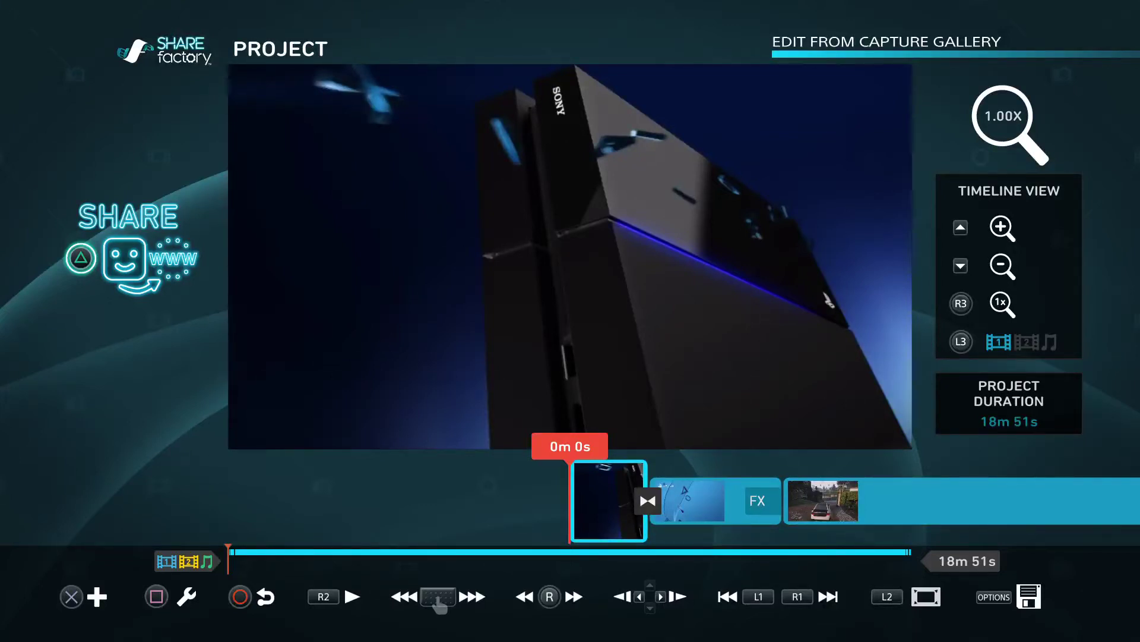
Play the project from its start through the two intro clips to 0m 20s in the gameplay clip.
key(Right)
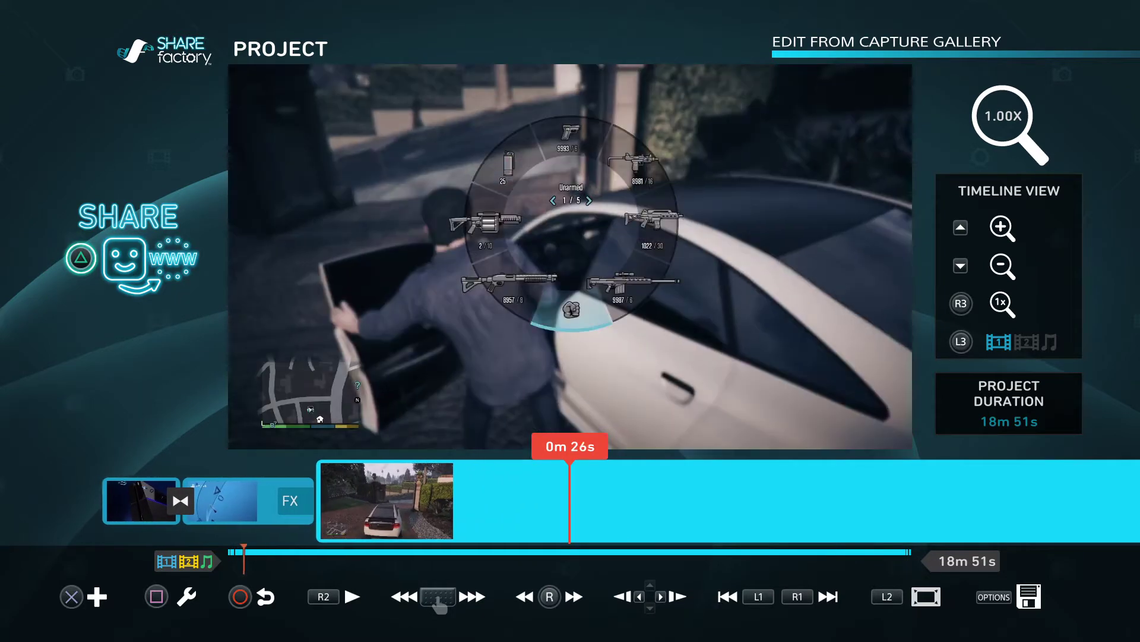
key(Left)
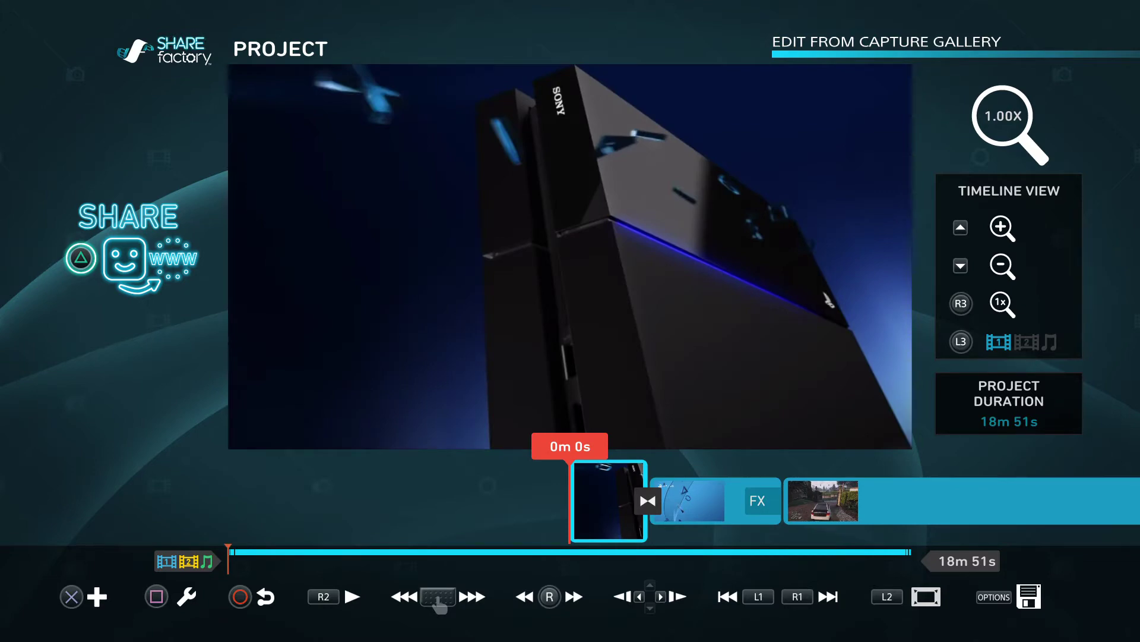
key(space)
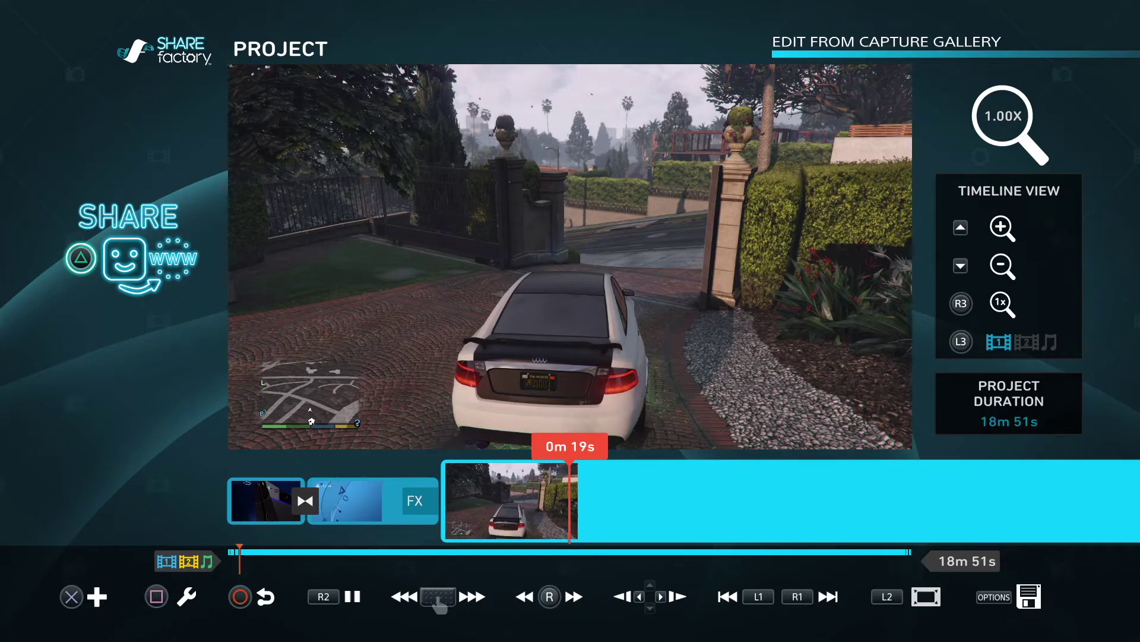
key(space)
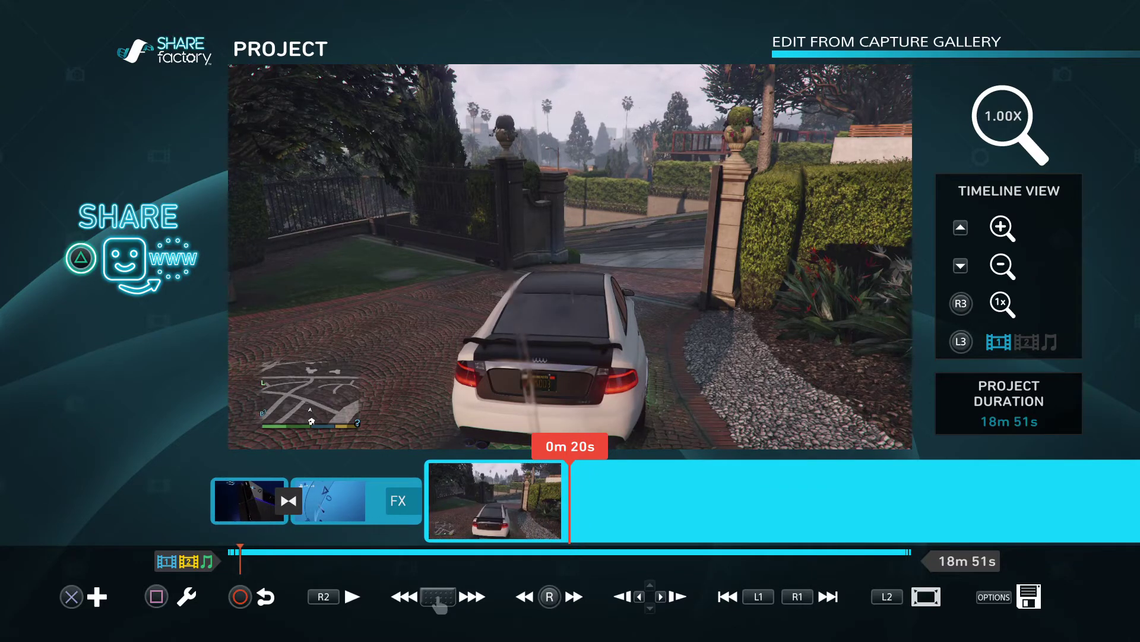
Advance the gameplay clip to 4m 35s, where the character walks toward the front door, and start Split Clip.
key(Right)
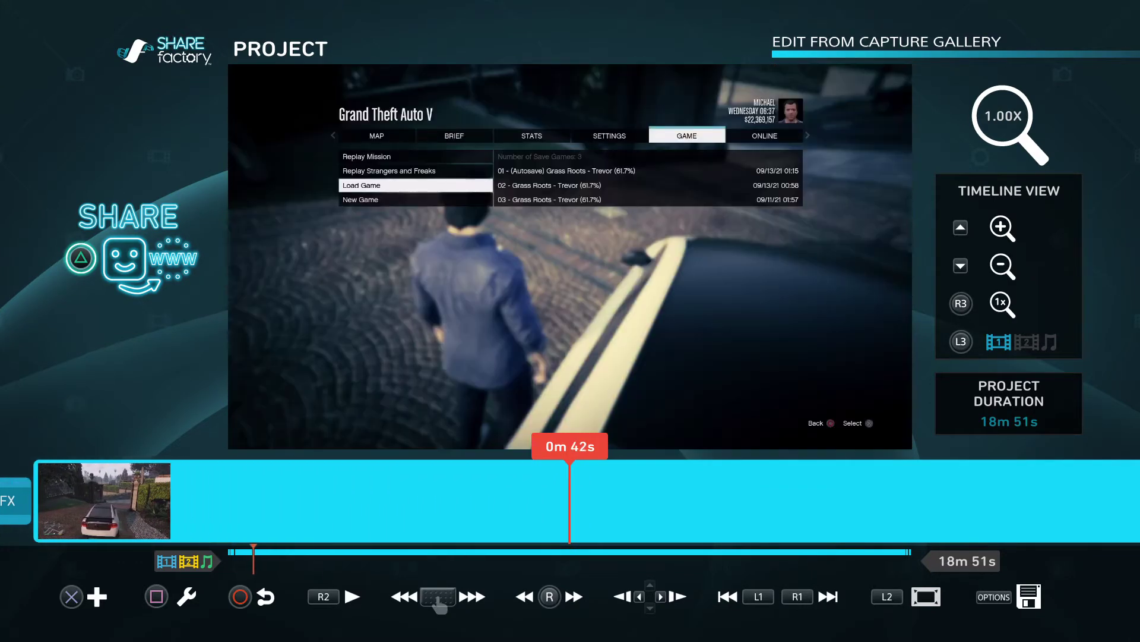
key(Right)
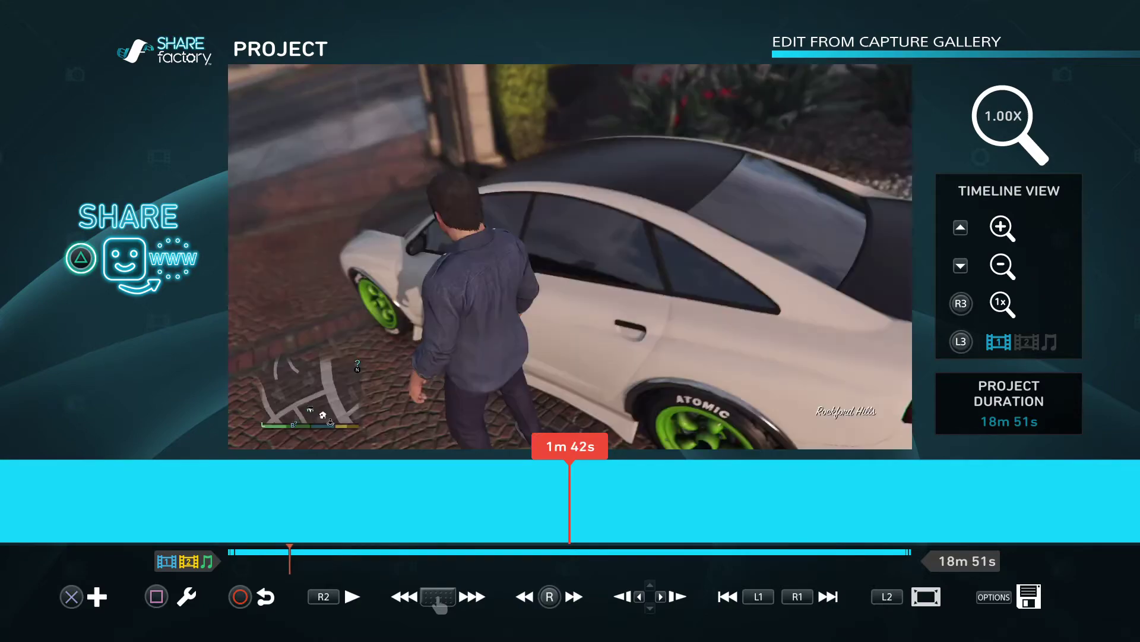
key(Right)
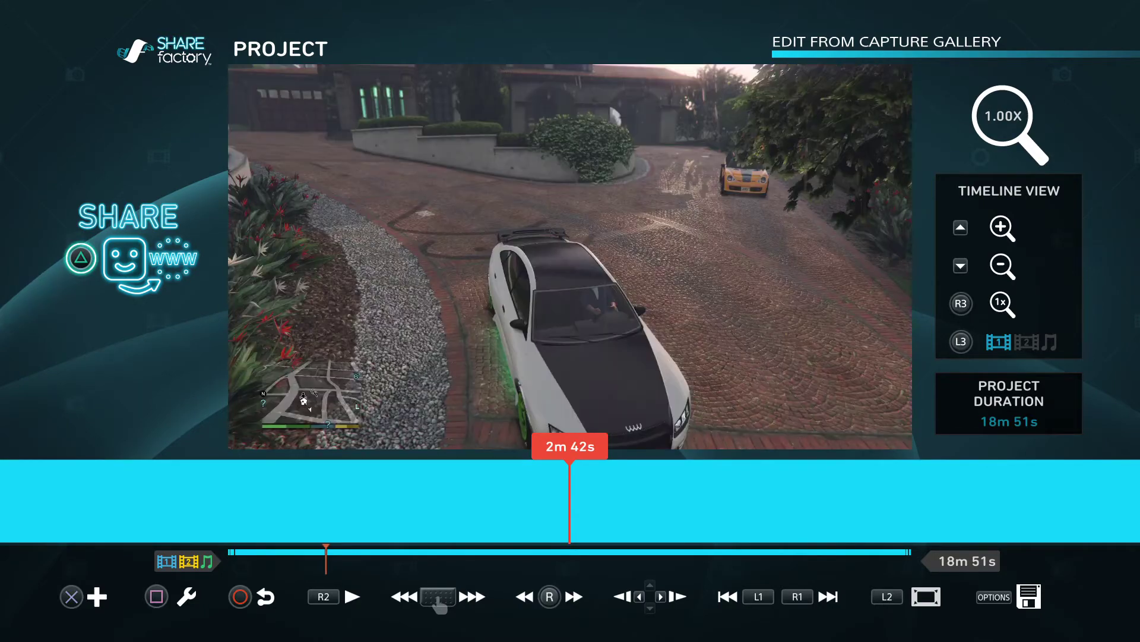
key(Right)
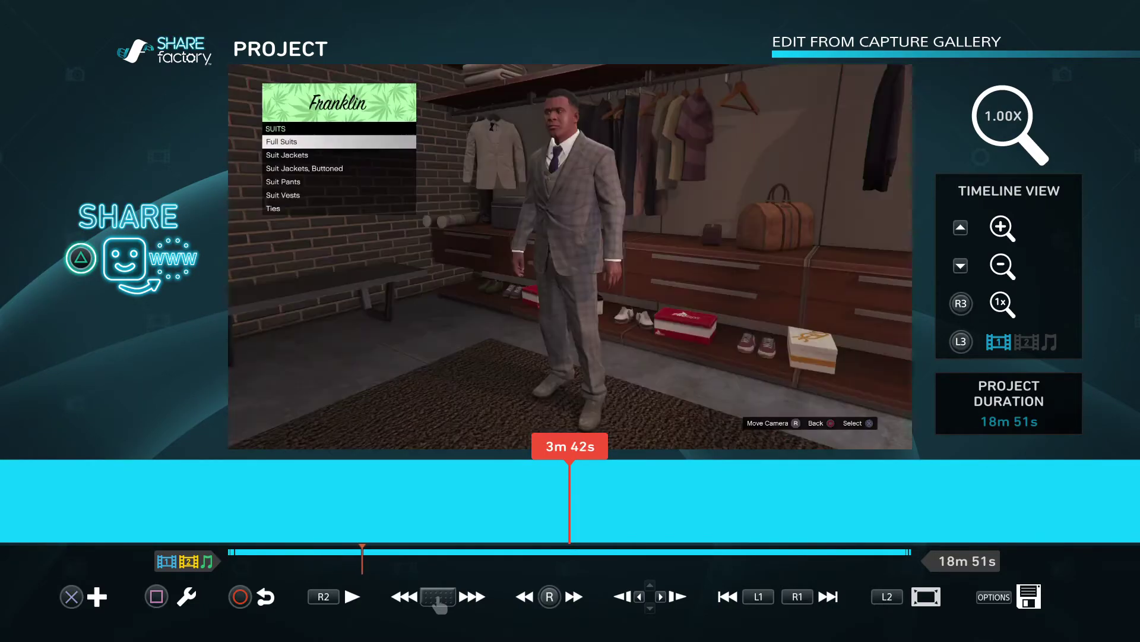
key(Right)
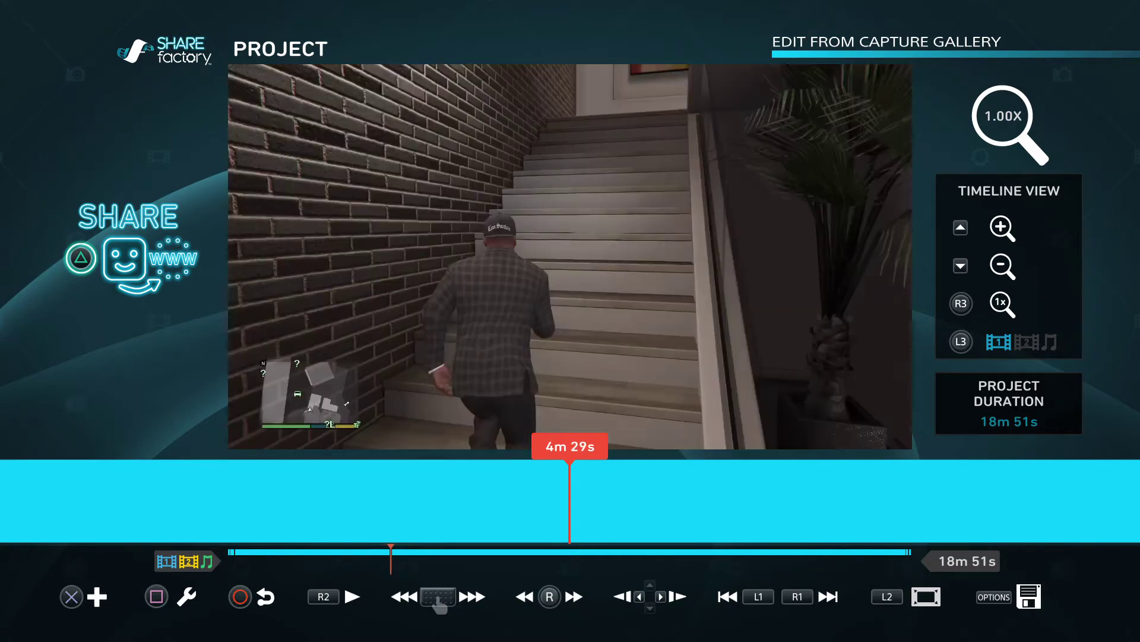
key(Left)
key(Left)
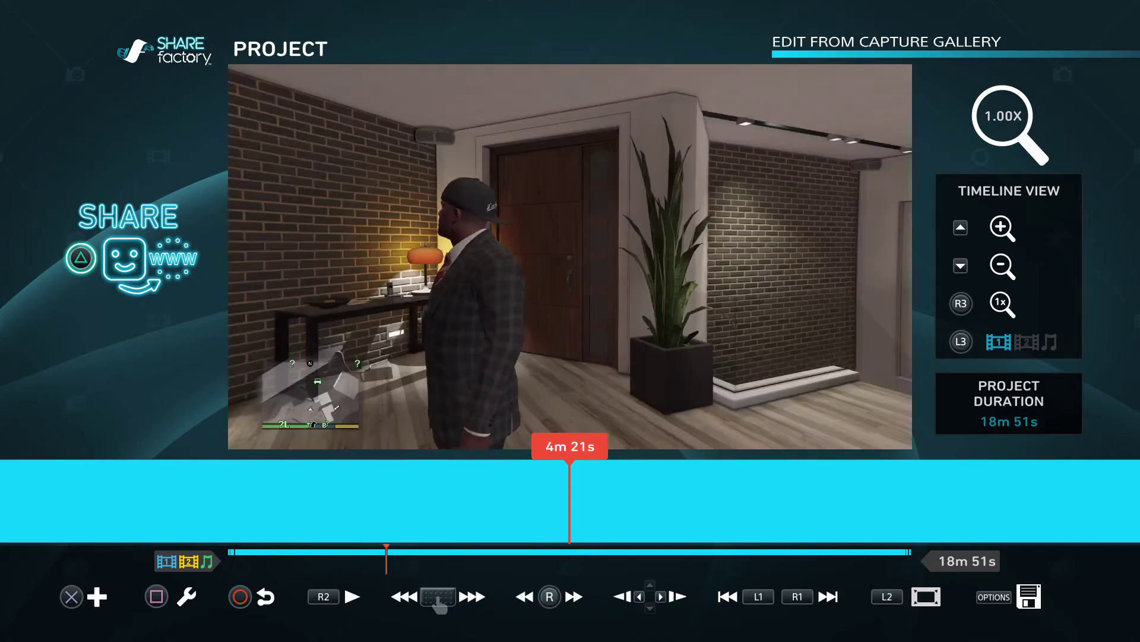
key(Left)
key(space)
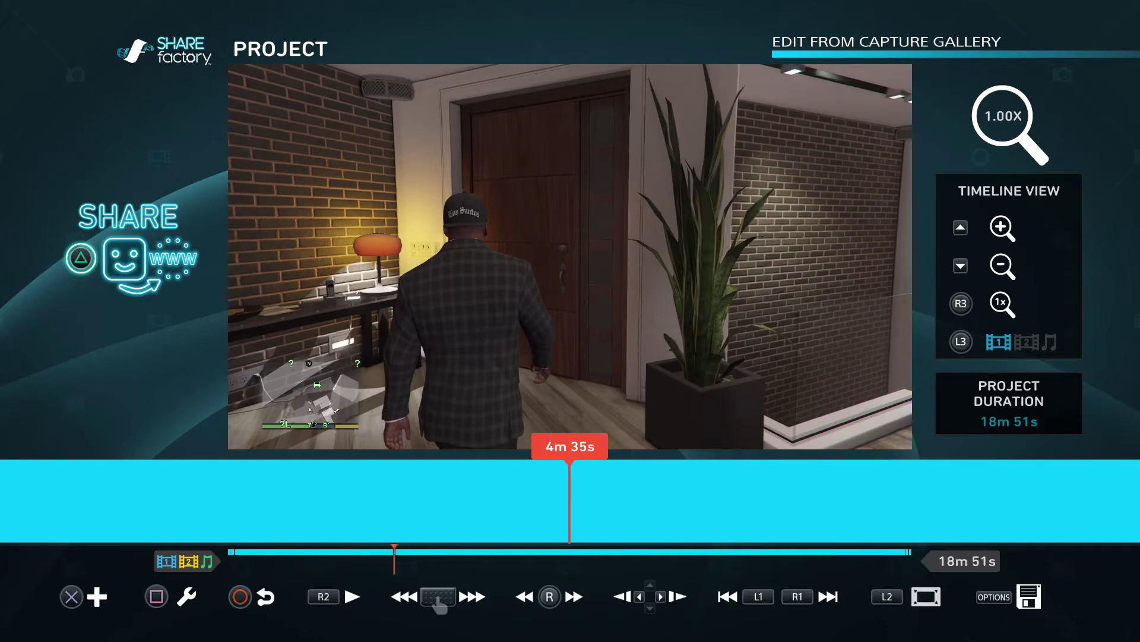
key(square)
key(Return)
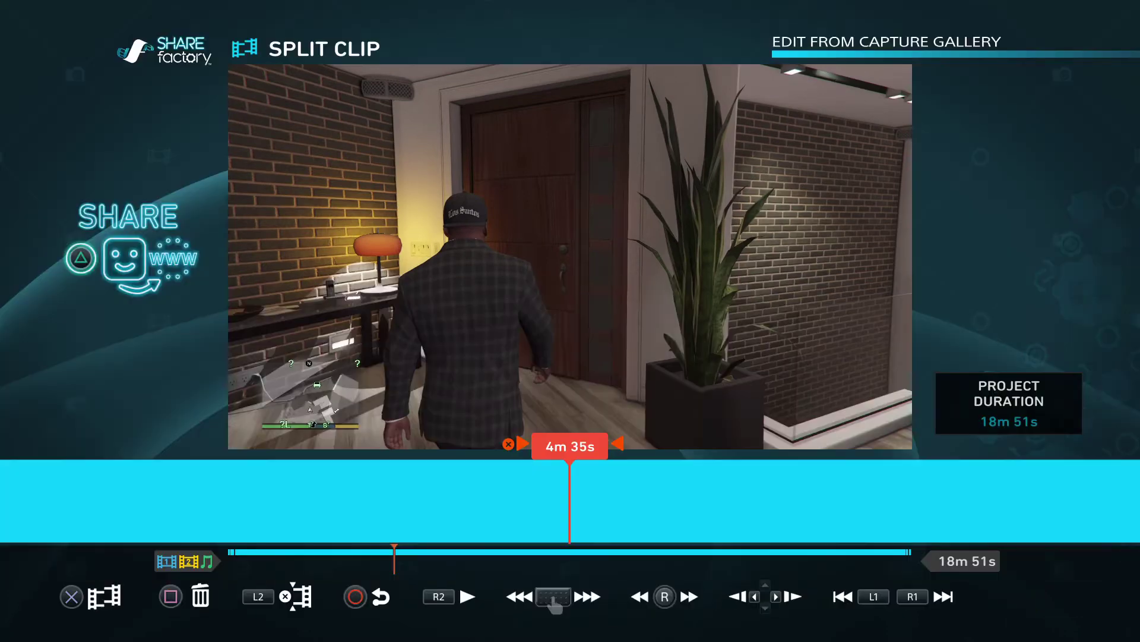
Move the playhead to 10m 55s in the gameplay clip, where the jet stands in the open hangar.
key(Right)
key(Right)
key(Right)
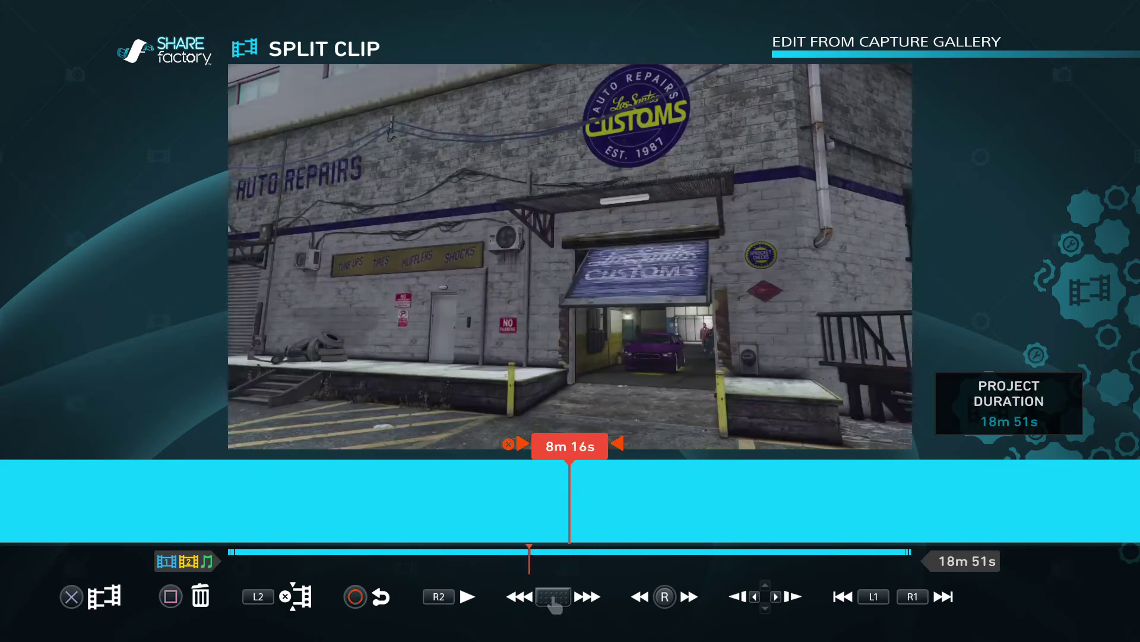
key(Right)
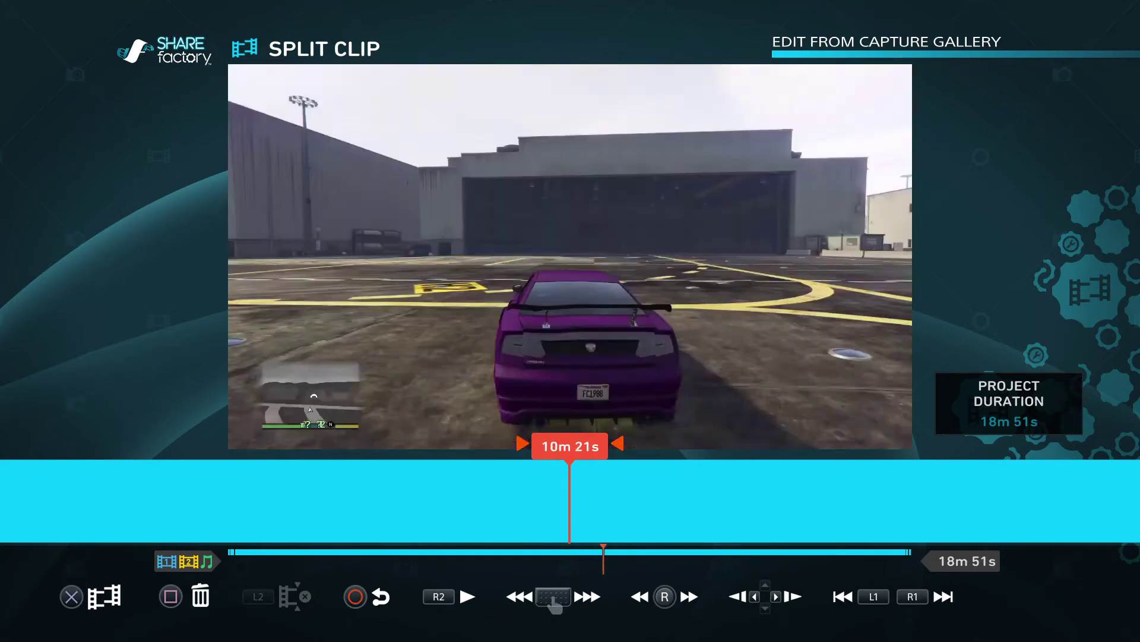
key(Right)
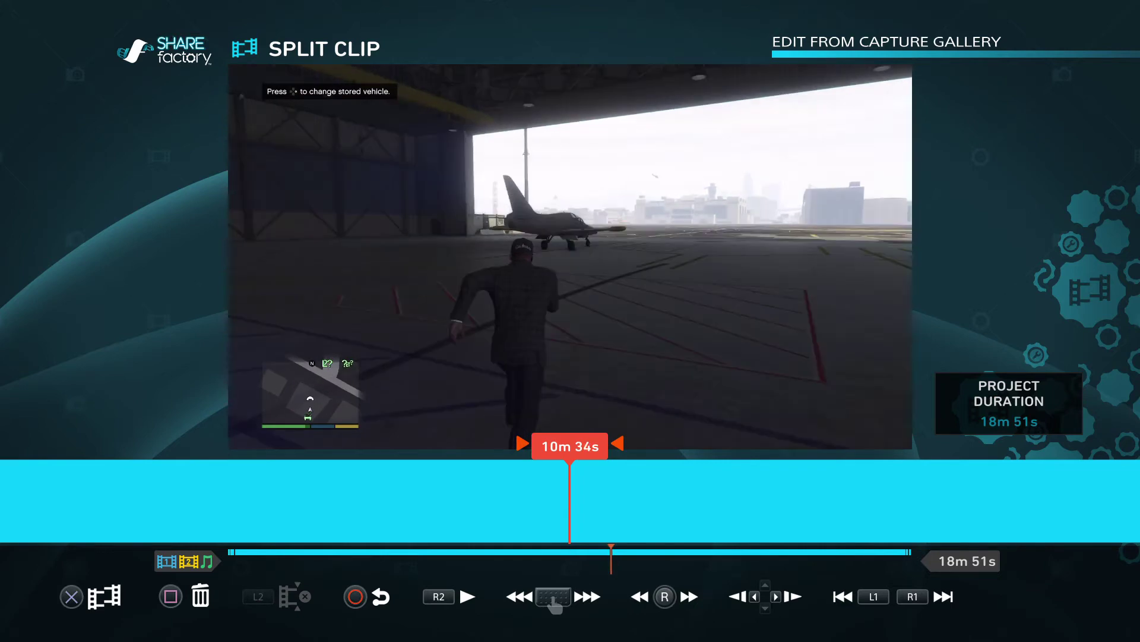
key(space)
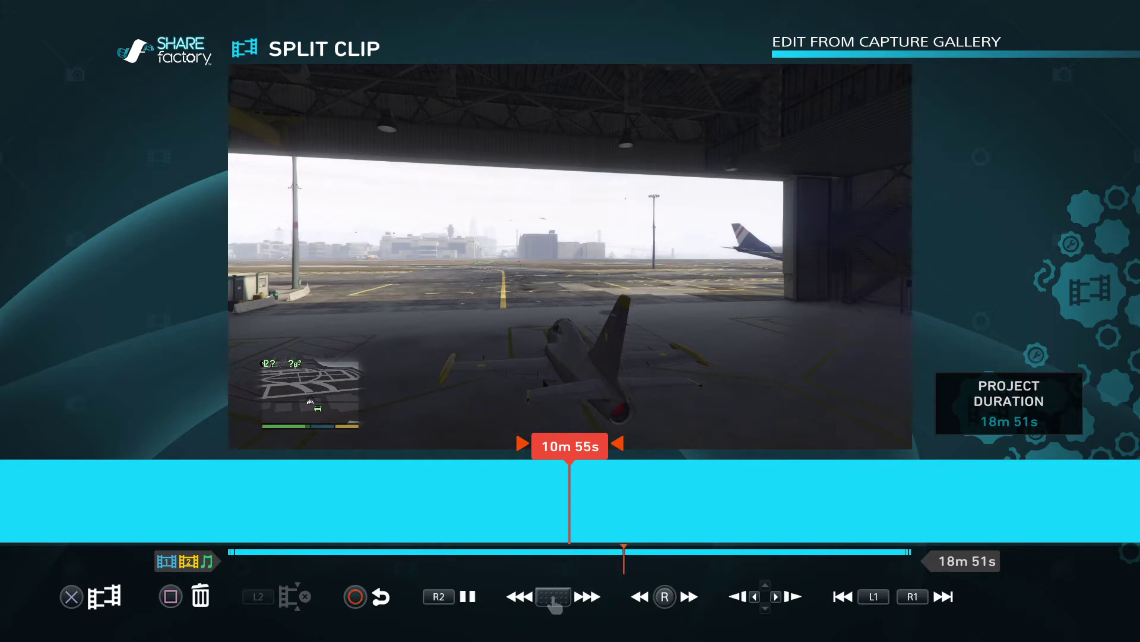
key(R2)
key(Left)
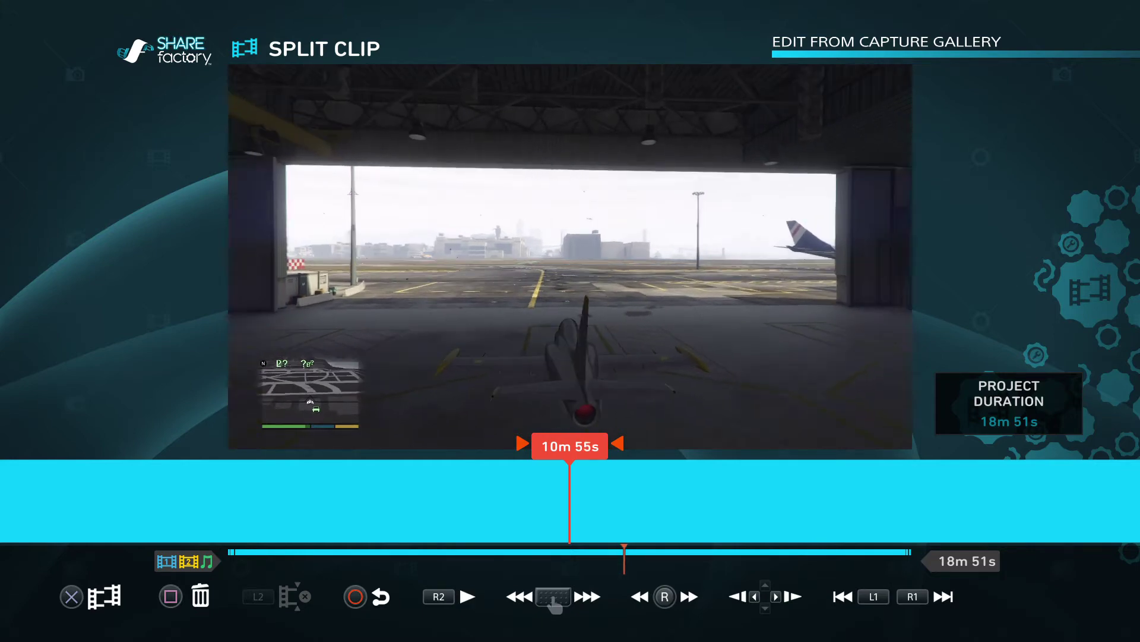
key(Return)
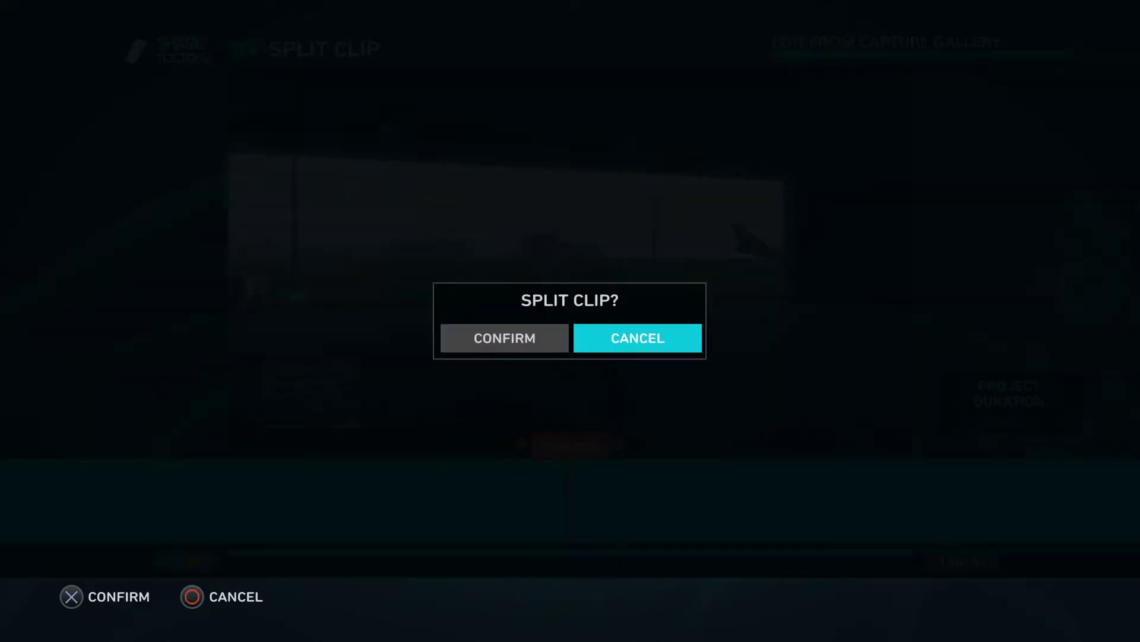
key(Return)
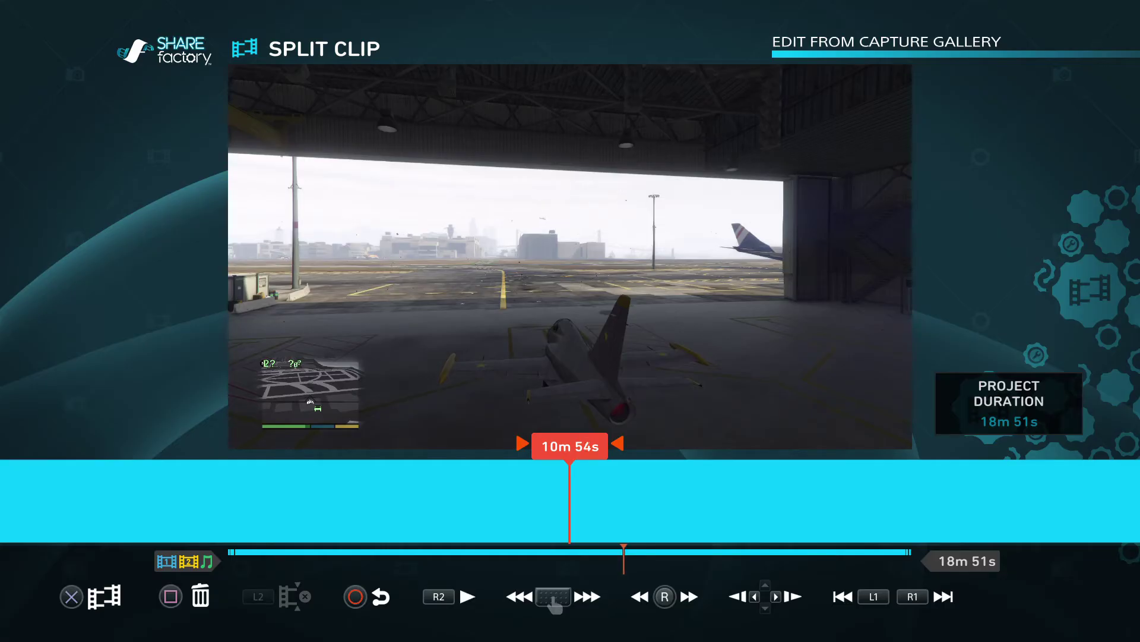
Split the gameplay clip at 10m 54s, just before the jet heads out of the hangar.
key(space)
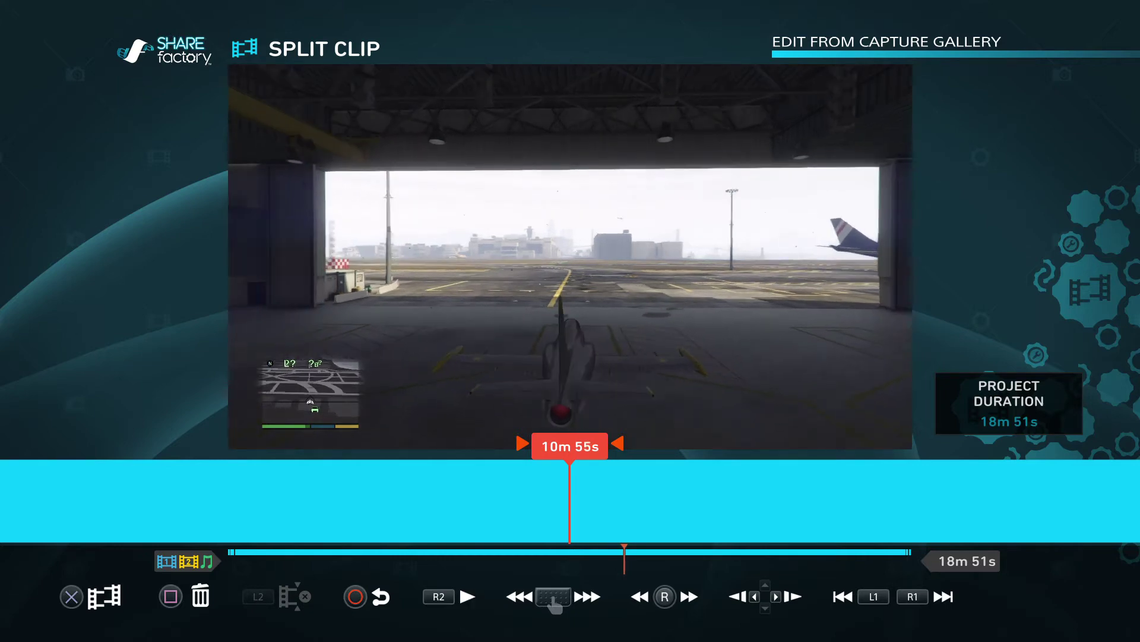
key(Left)
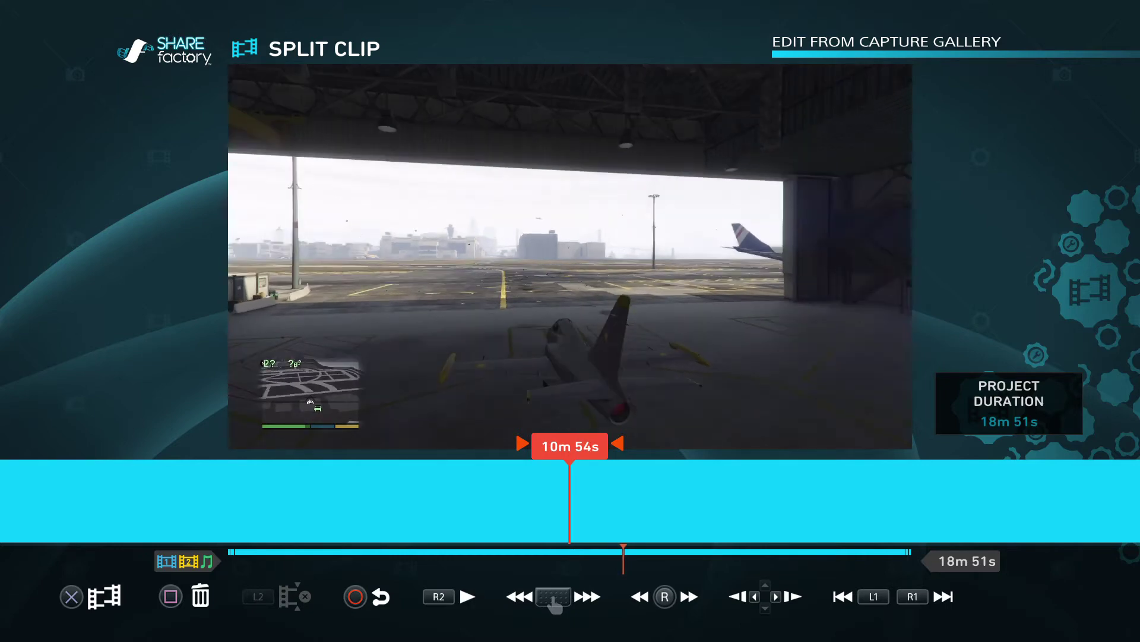
key(Return)
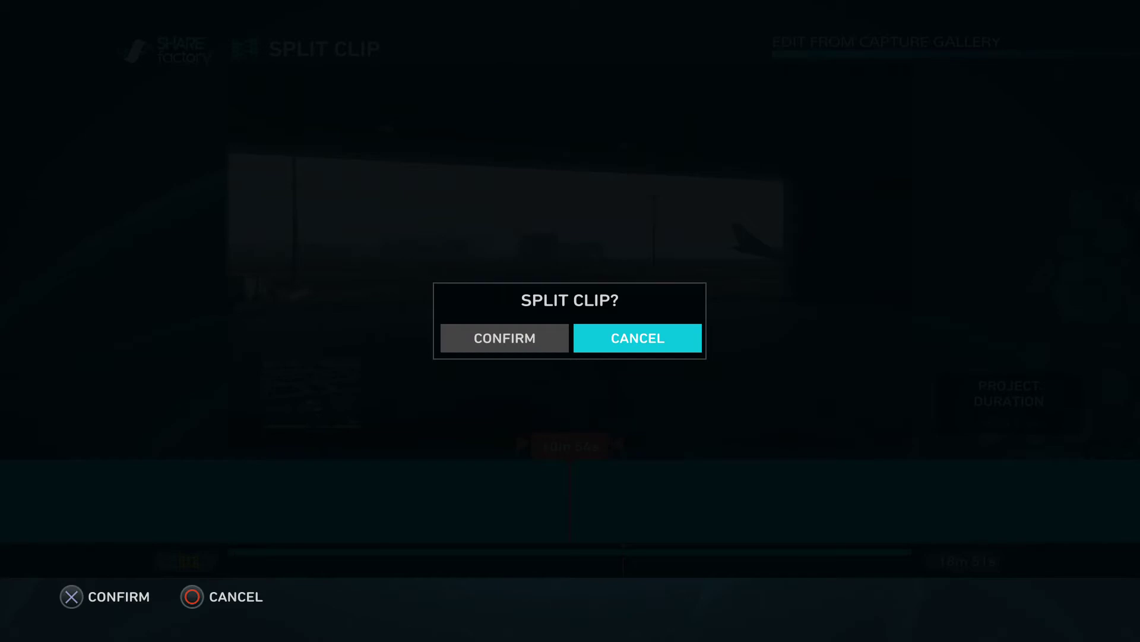
key(Left)
key(Return)
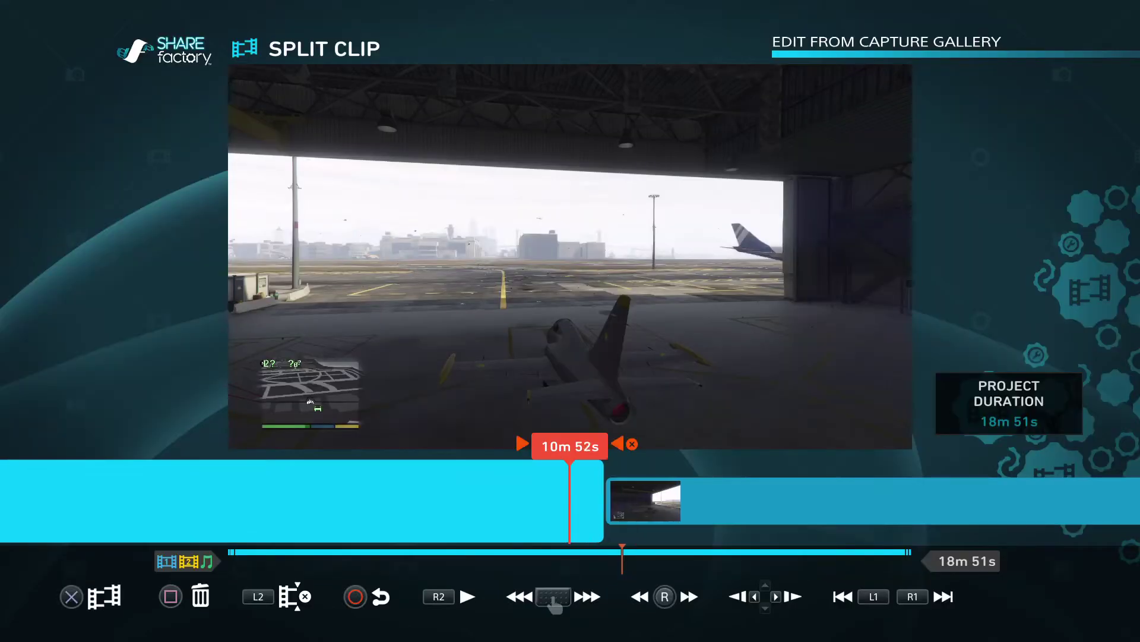
Move the playhead back through the first part of the split clip to 4m 13s, where the character climbs the stairs.
key(Left)
key(Left)
key(Left)
key(Left)
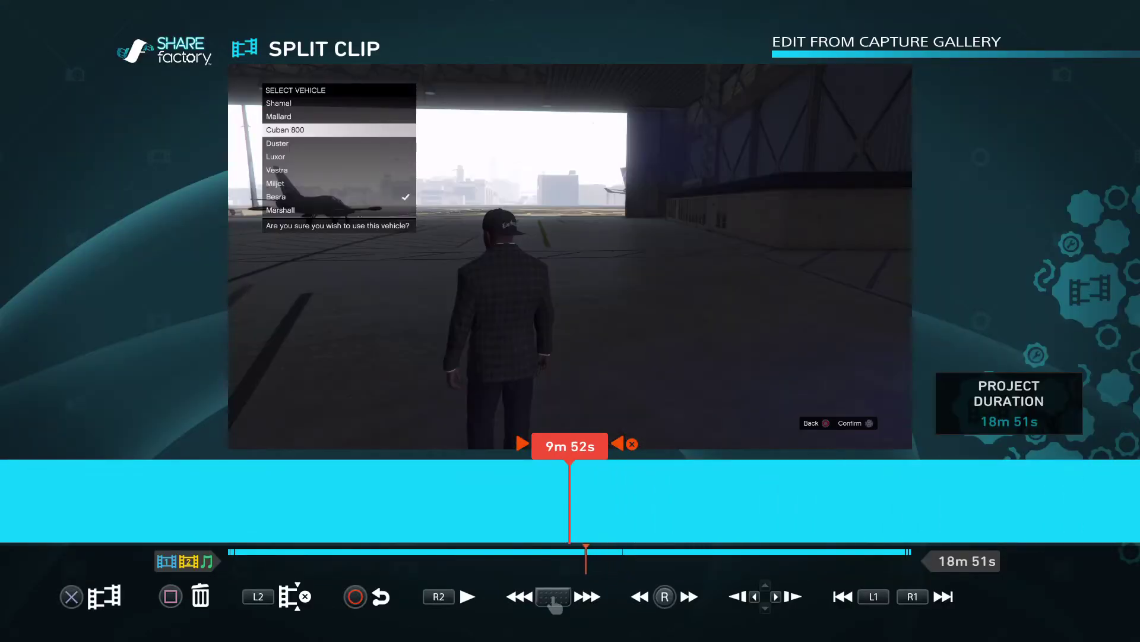
key(Left)
key(Left)
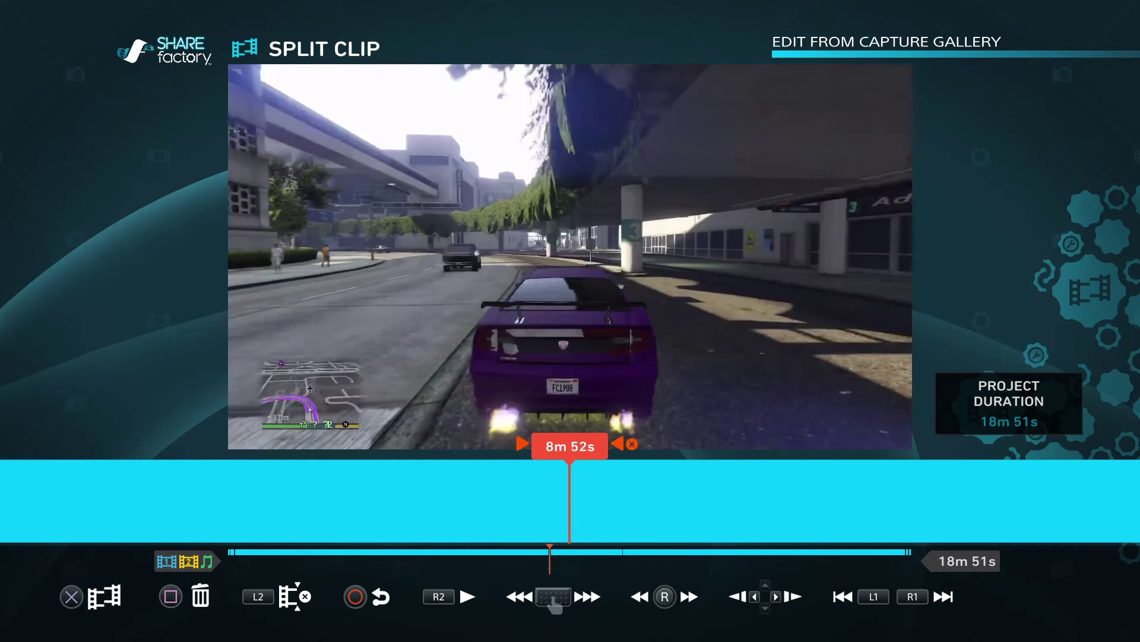
key(Left)
key(Left)
key(Left)
key(Left)
key(Left)
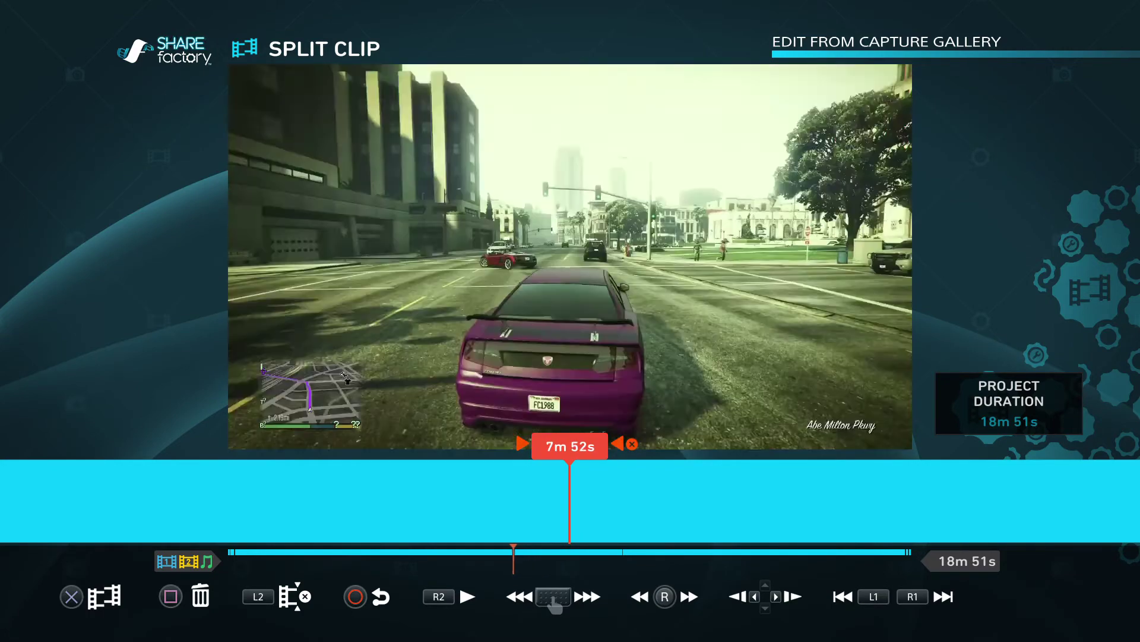
key(Left)
key(Left)
key(Left)
key(Left)
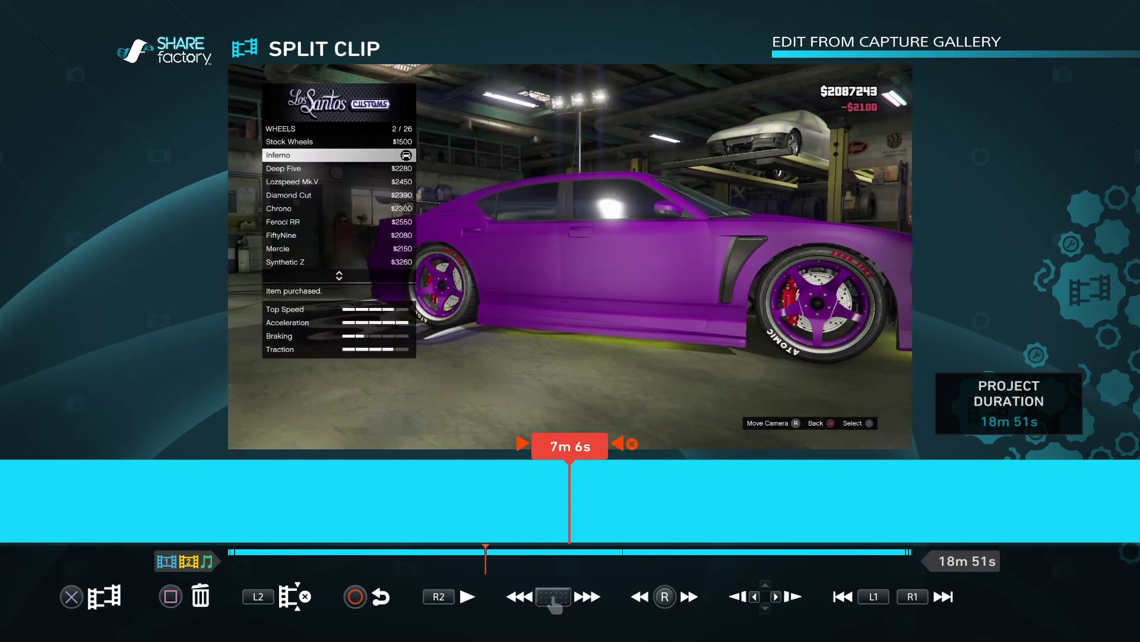
key(Left)
key(Left)
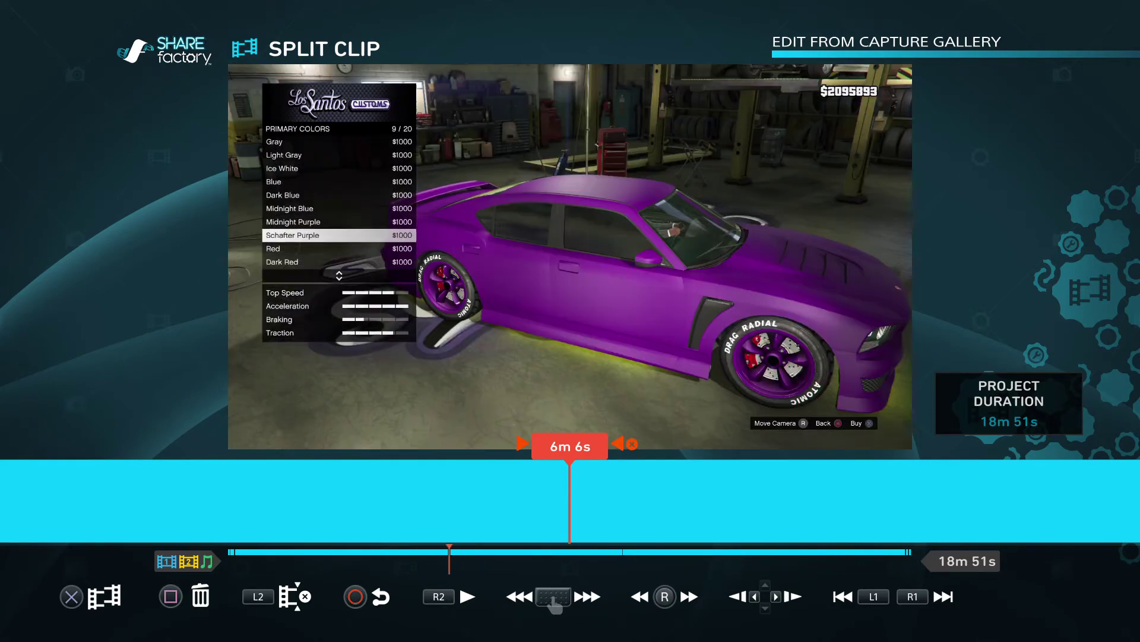
key(Left)
key(Left)
key(Left)
key(Left)
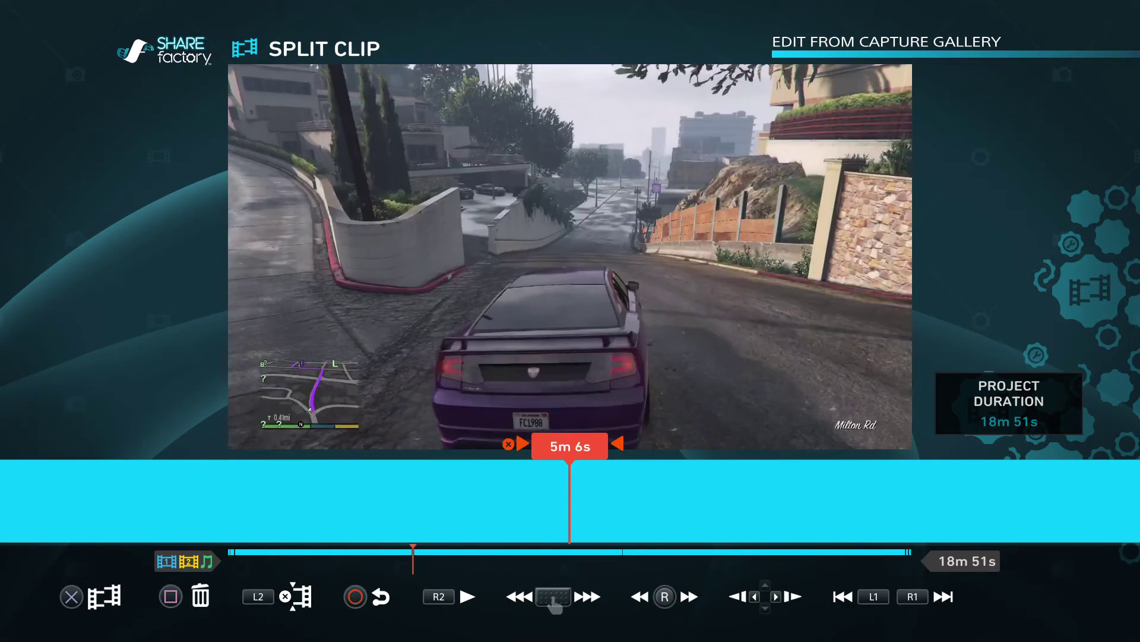
key(Left)
key(Left)
key(Left)
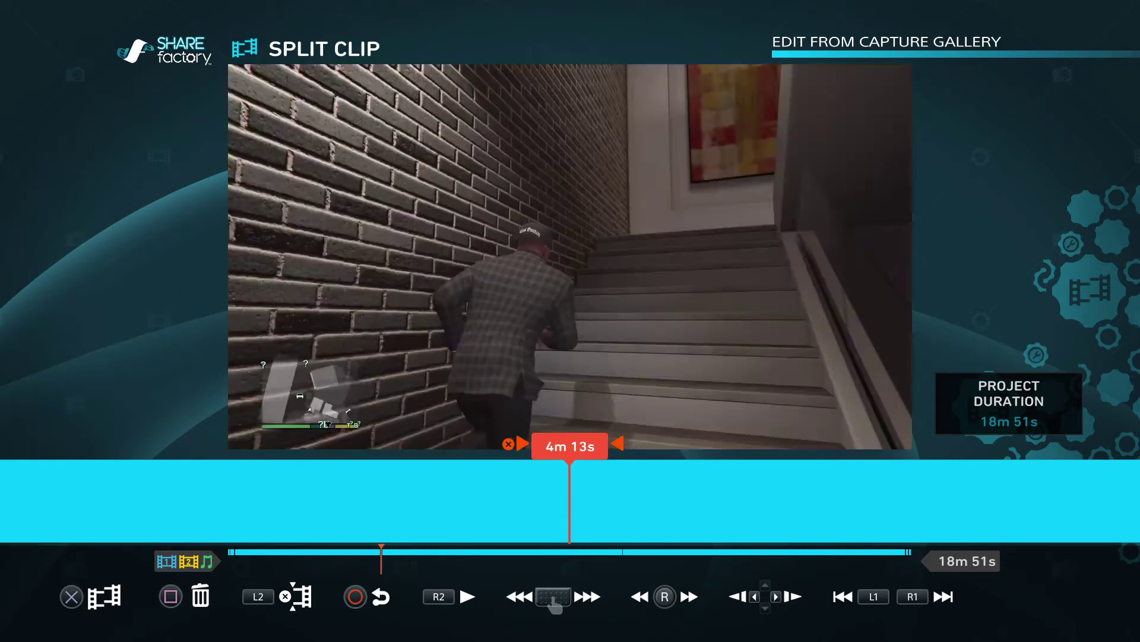
Split the gameplay clip at 4m 34s, where the character walks toward the front door.
key(Right)
key(Right)
key(Right)
key(Right)
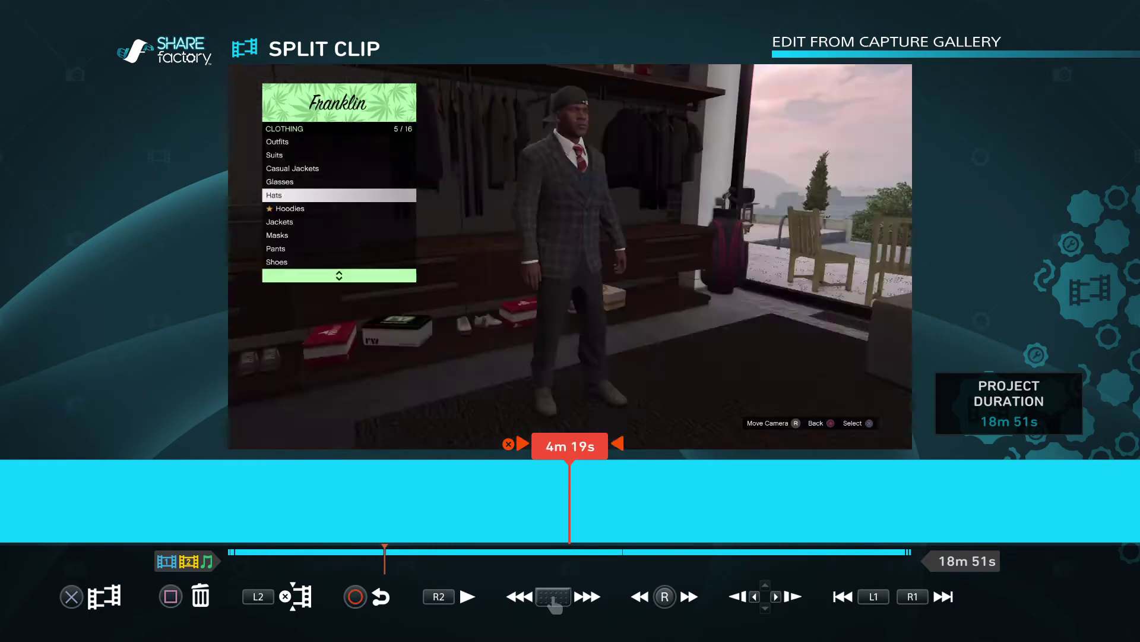
key(Right)
key(Left)
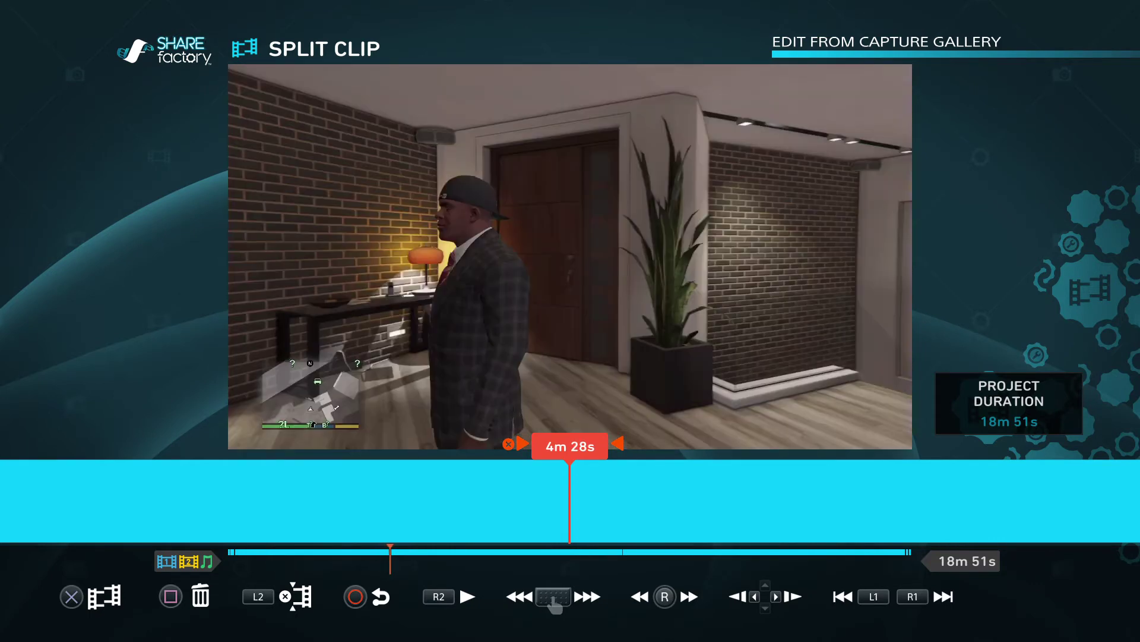
key(Right)
key(space)
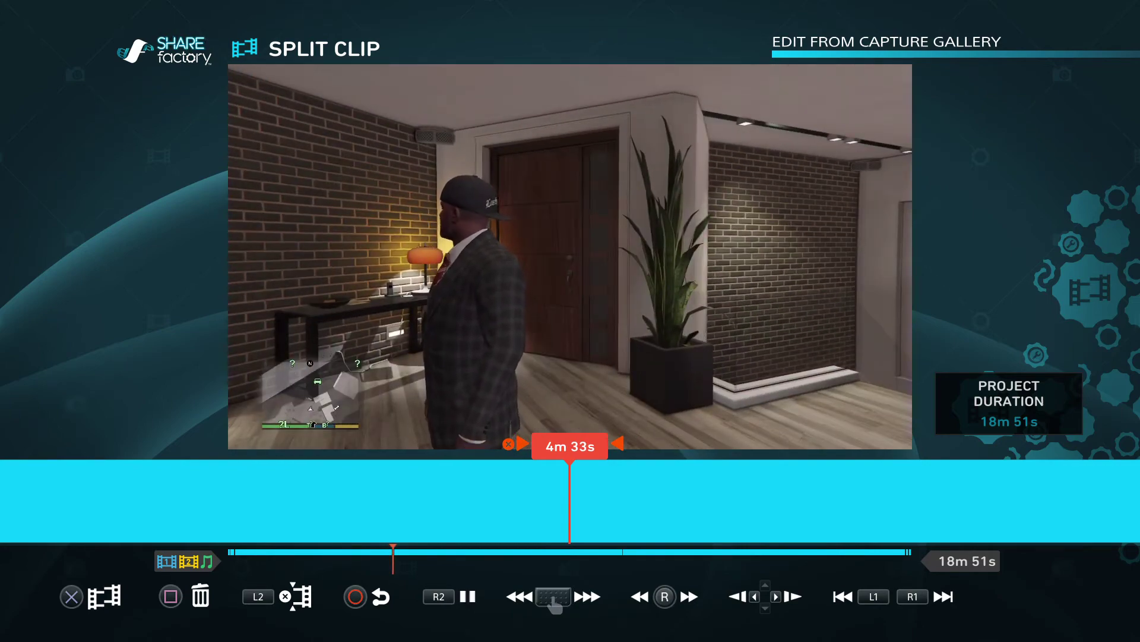
key(space)
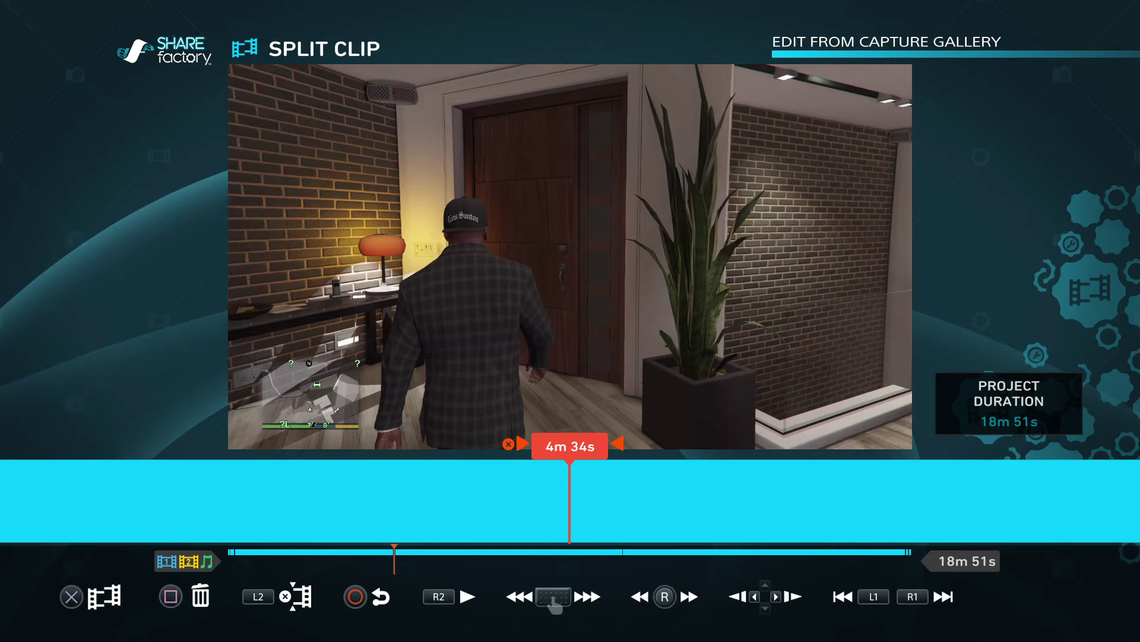
key(Return)
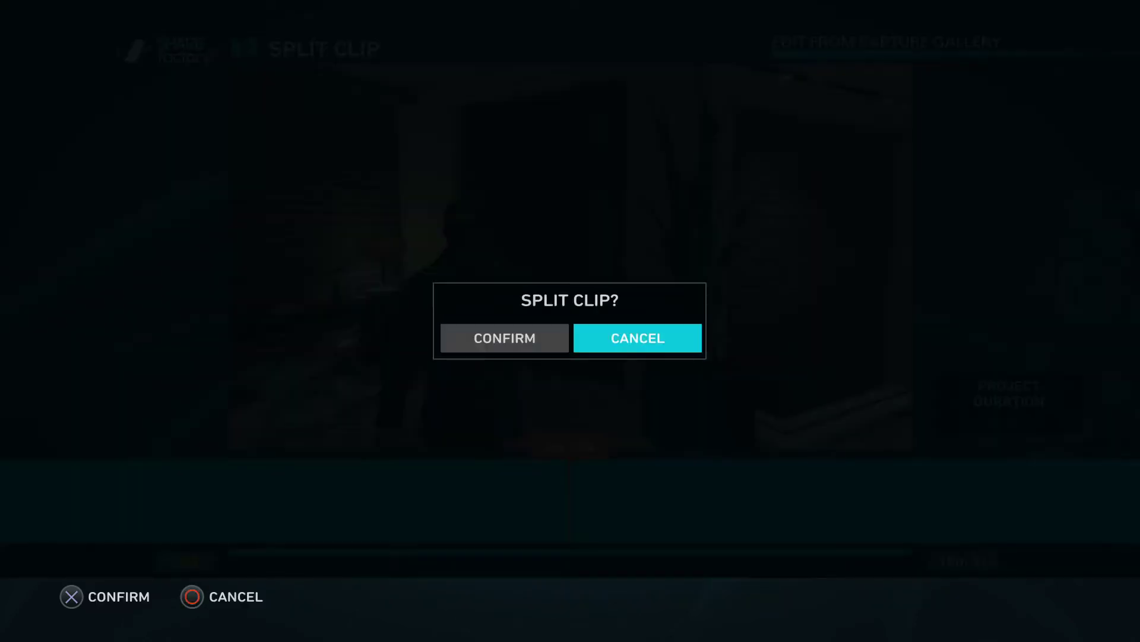
key(Return)
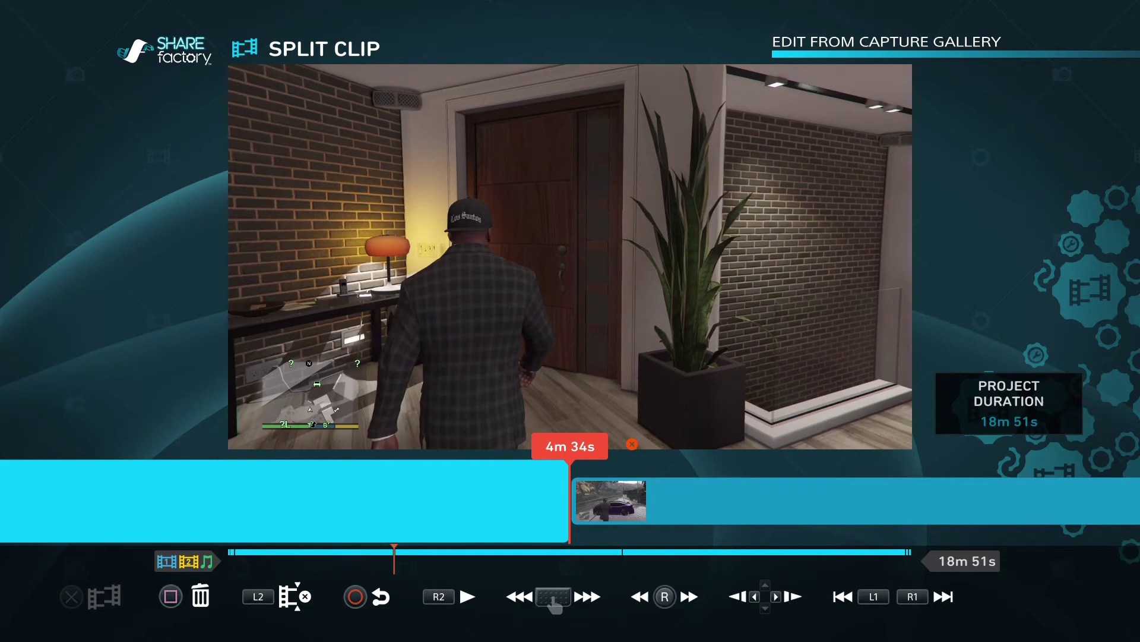
Check the cut at 4m 34s and skim the middle section of the gameplay clip up to 10m 38s.
key(Right)
key(Left)
key(Left)
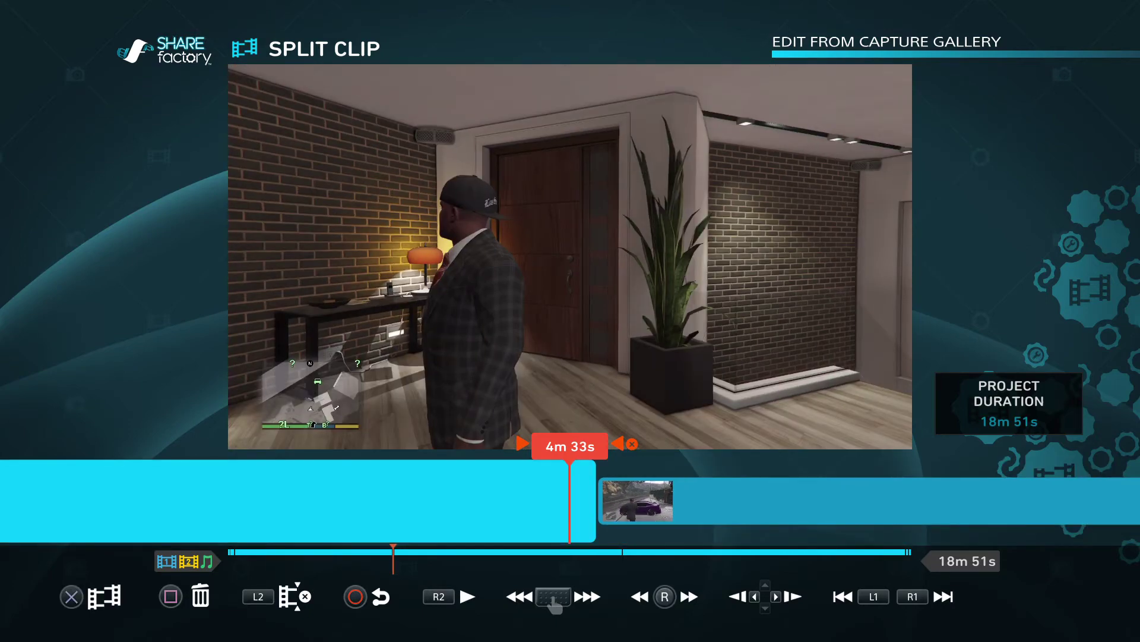
key(Right)
key(Right)
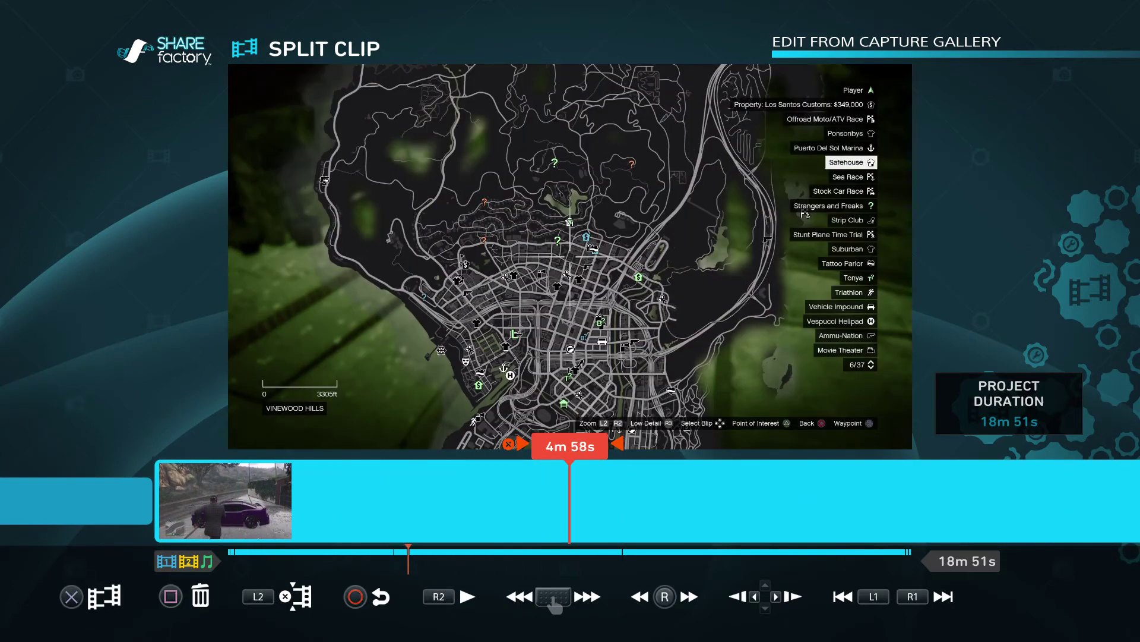
key(Right)
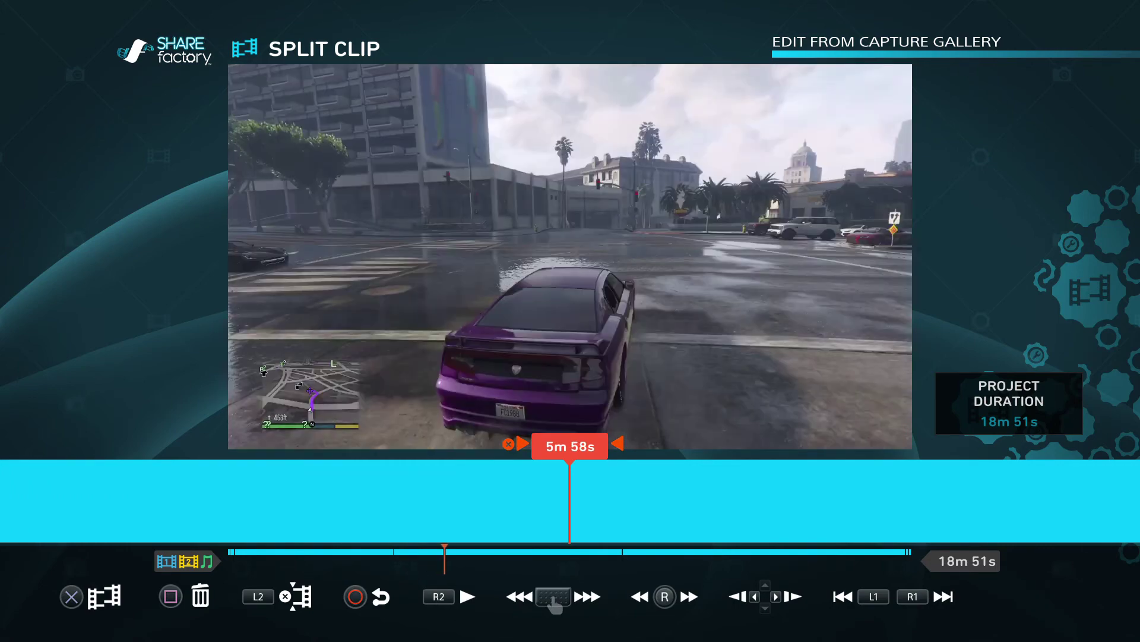
key(Right)
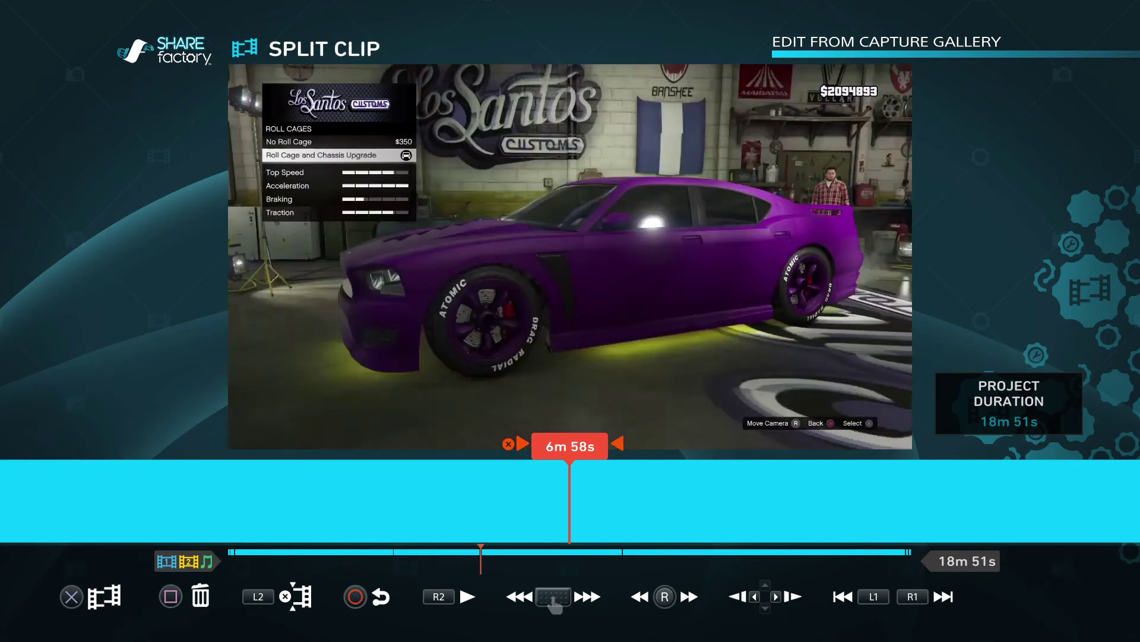
key(Right)
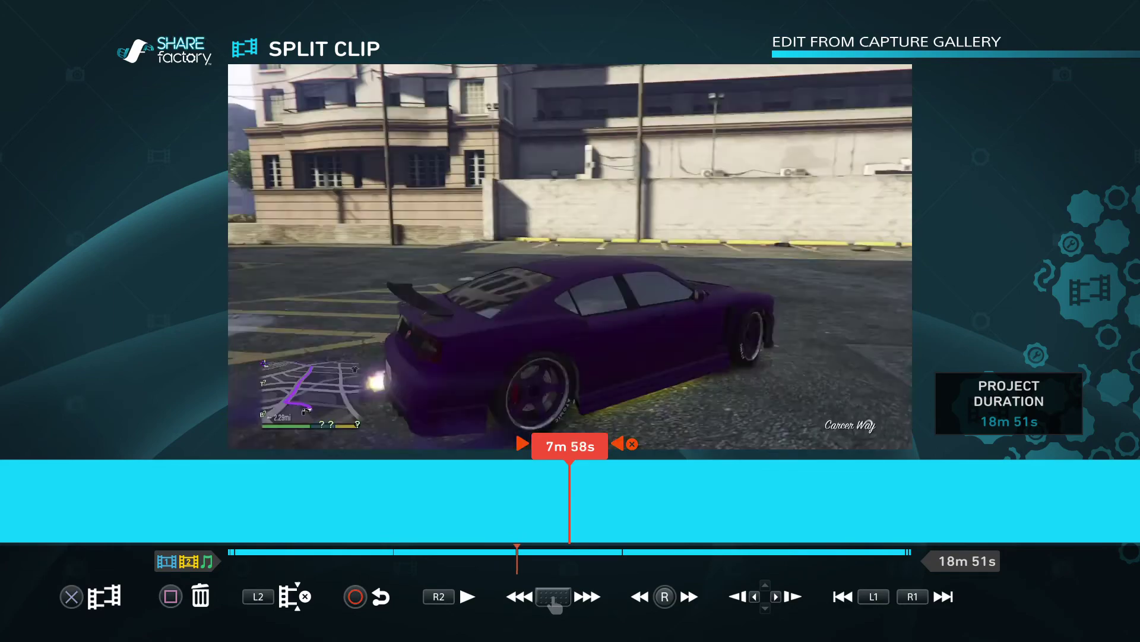
key(Right)
key(Right)
key(Right)
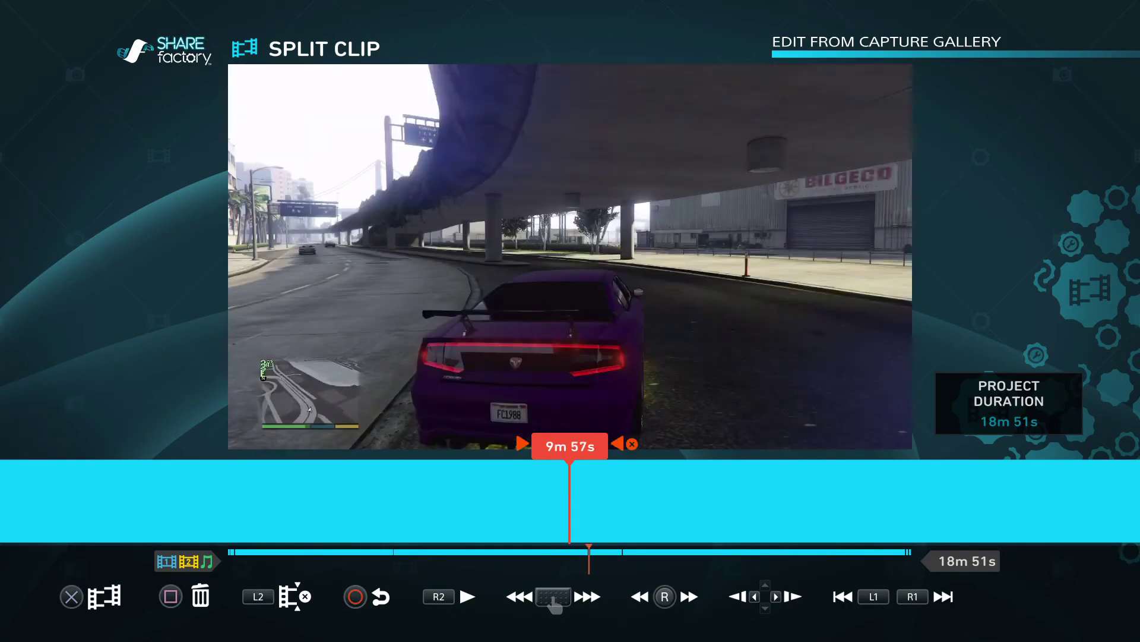
key(Right)
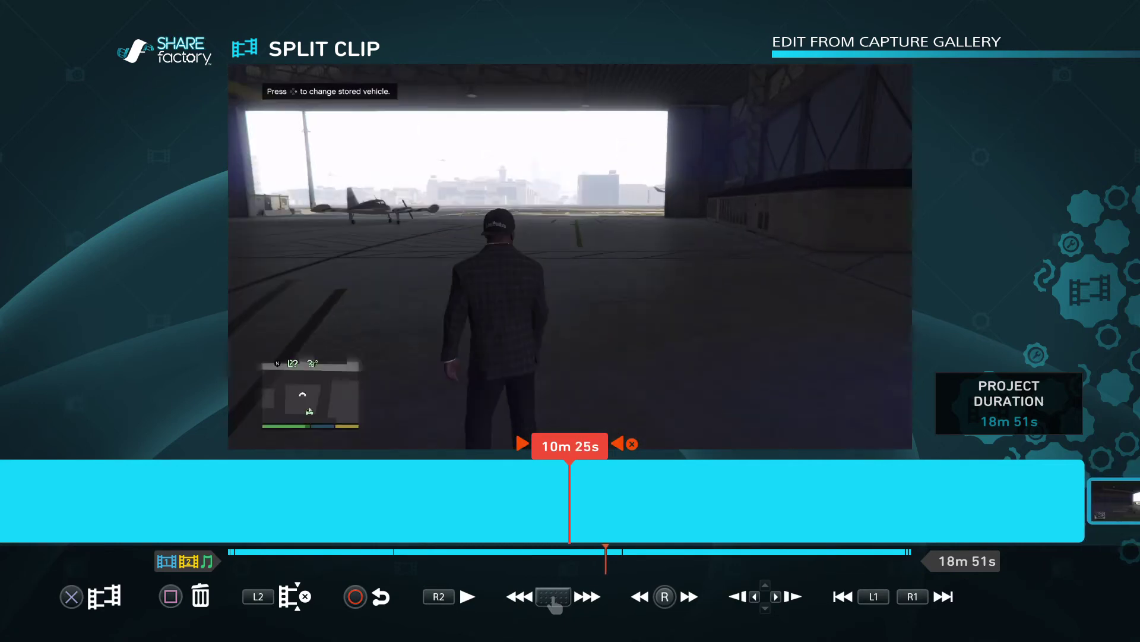
key(Right)
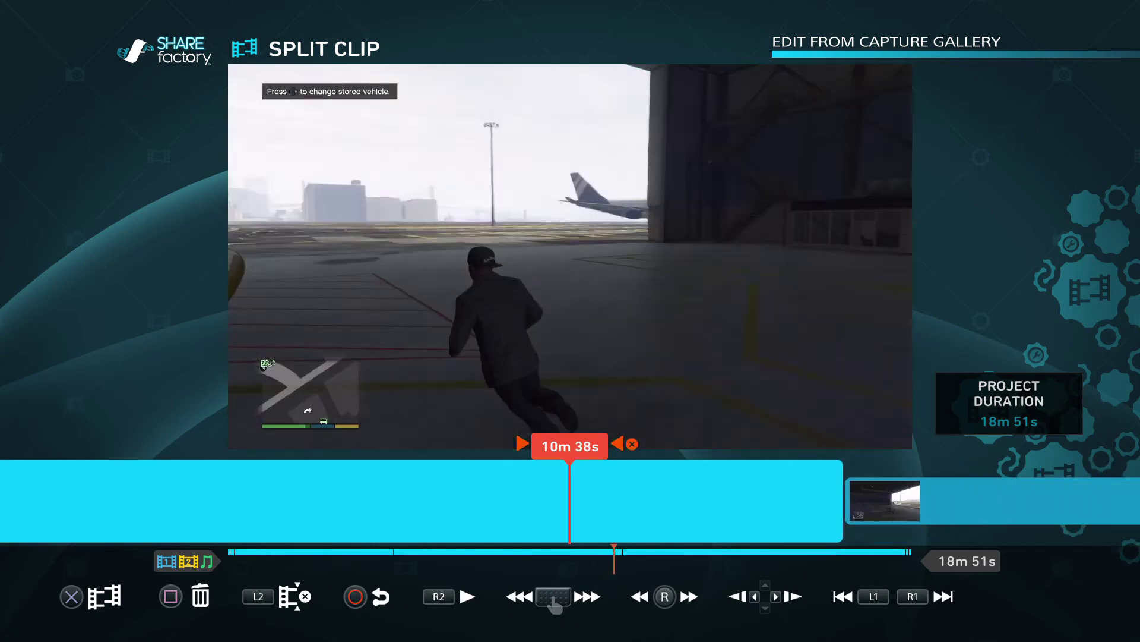
Play the footage across the second cut at 10m 54s, where the jet stands in the hangar.
key(Return)
key(Left)
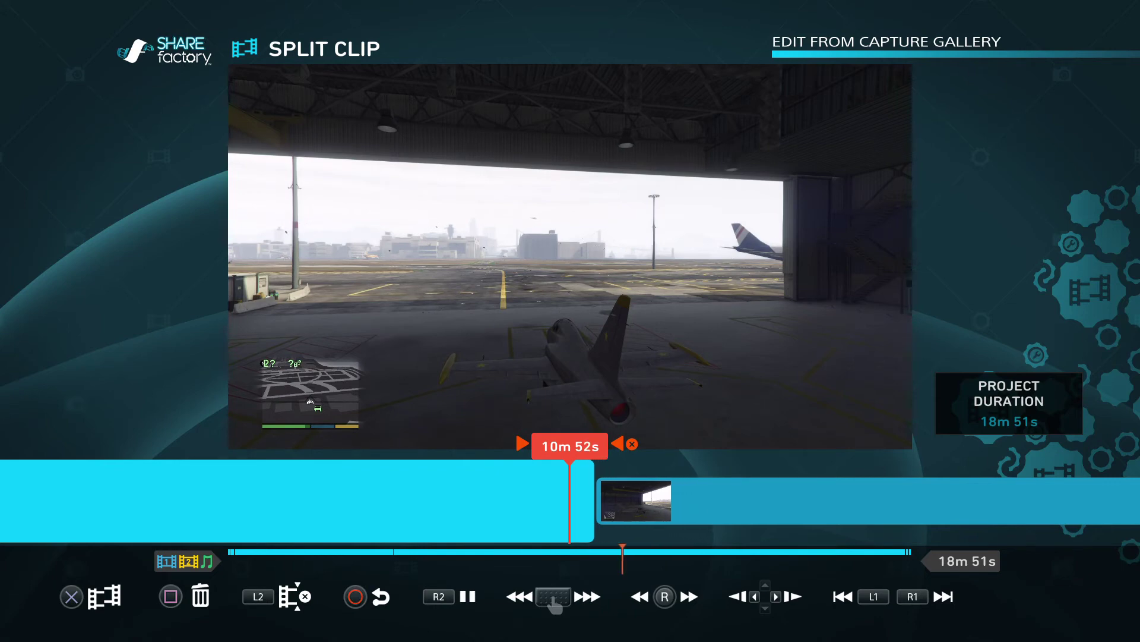
key(Right)
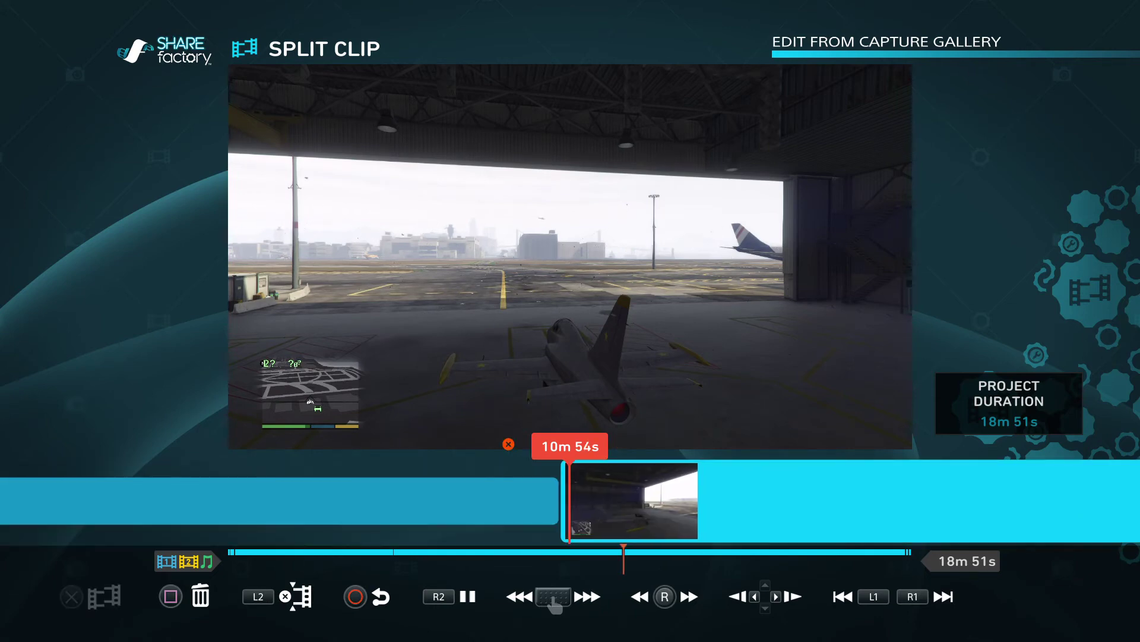
key(space)
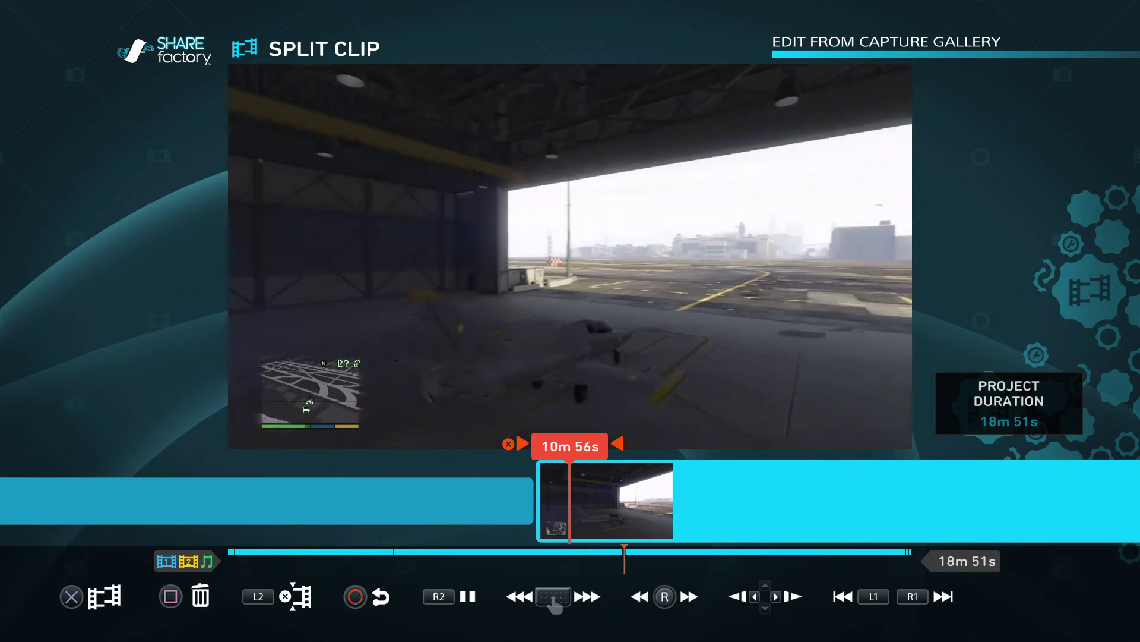
key(space)
Delete the middle section of the clip between the cuts at 4m 34s and 10m 54s.
key(Left)
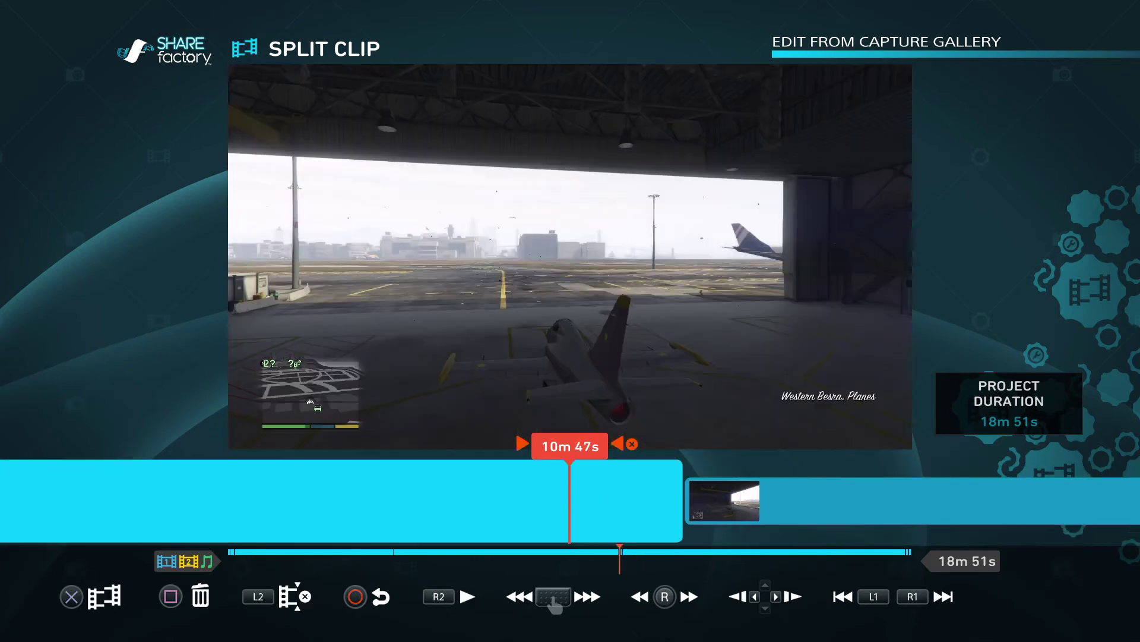
key(Delete)
key(Left)
key(Return)
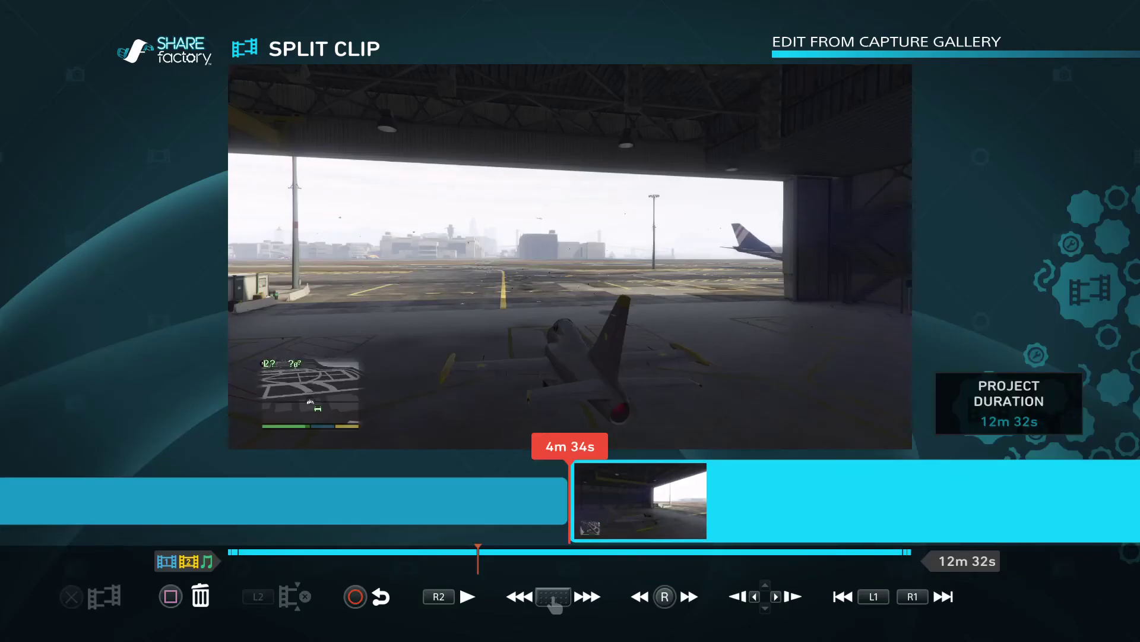
Play back the join at 4m 34s and skim the jet flight that follows up to 6m 33s.
key(Left)
key(Right)
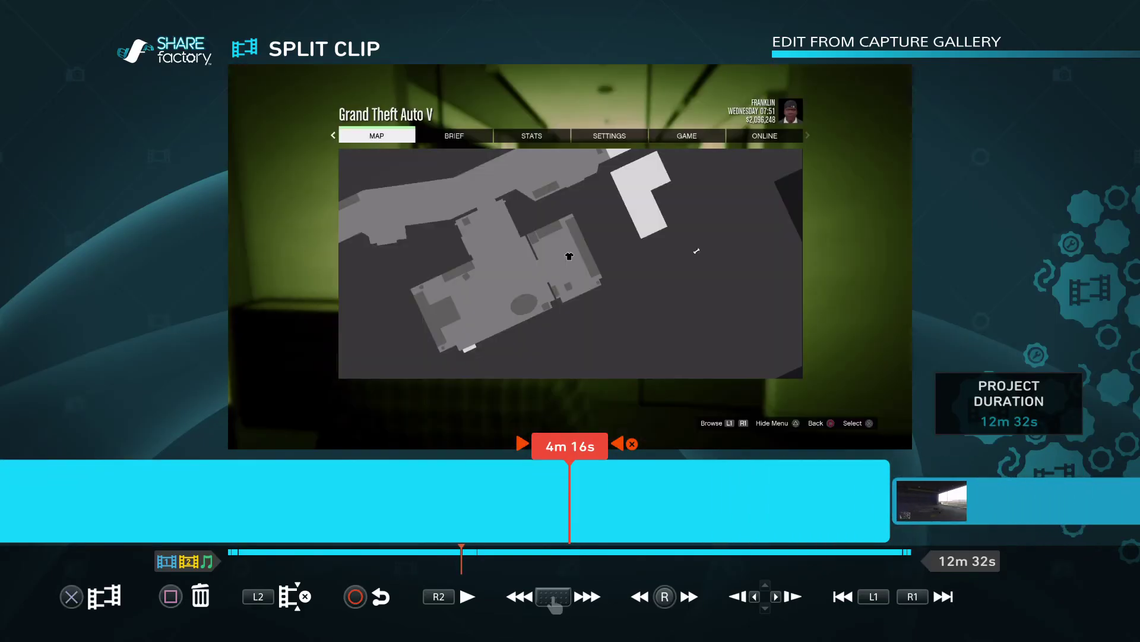
key(space)
key(Right)
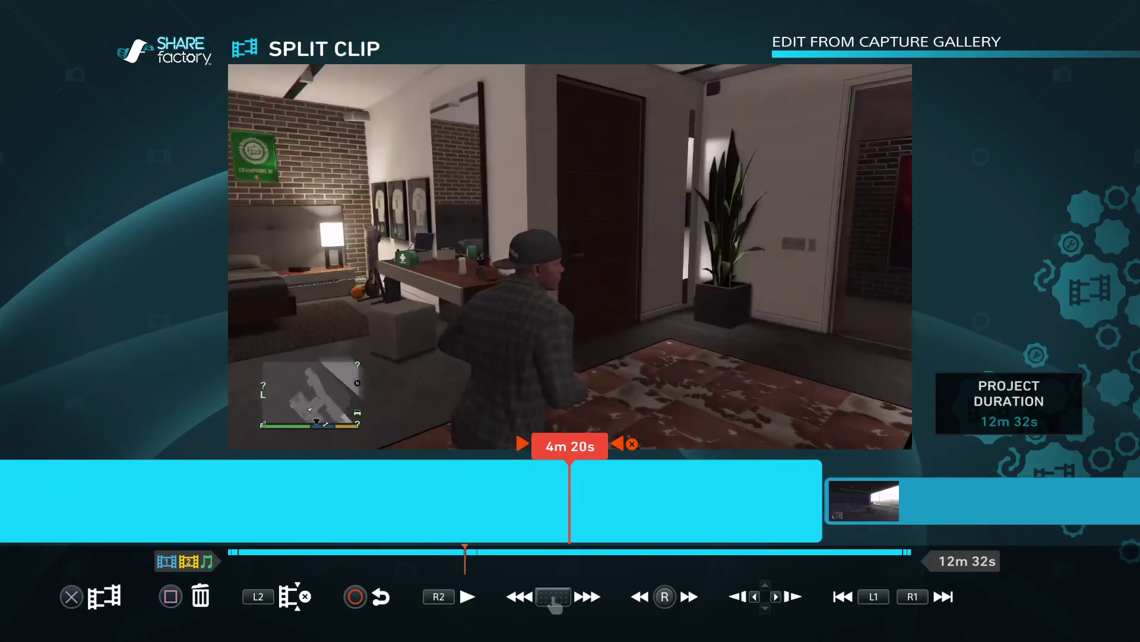
key(space)
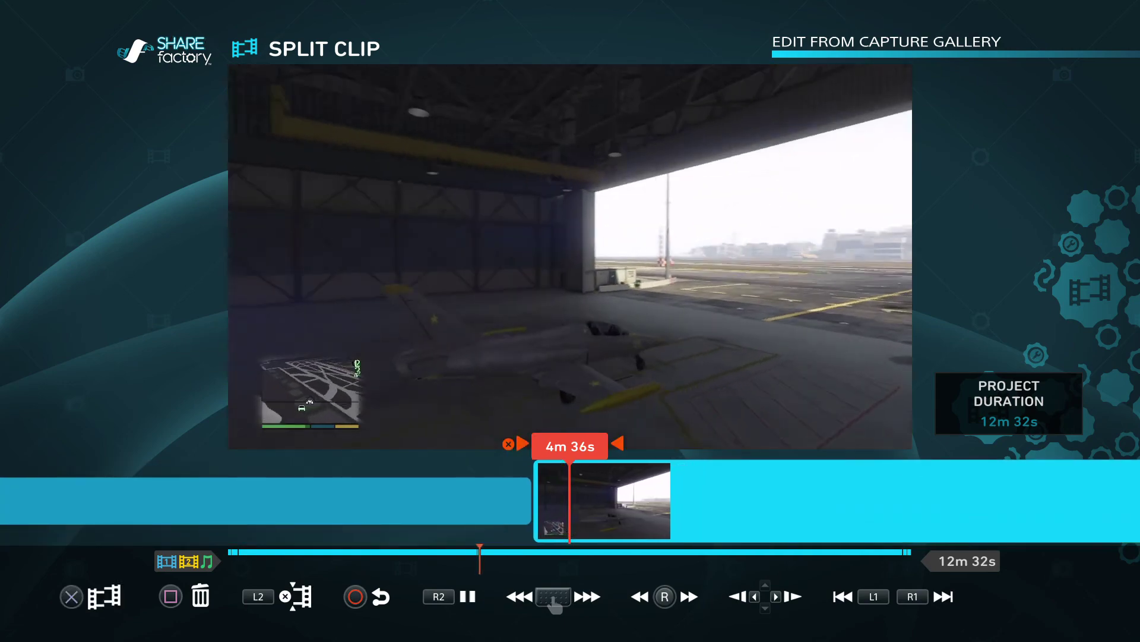
key(Left)
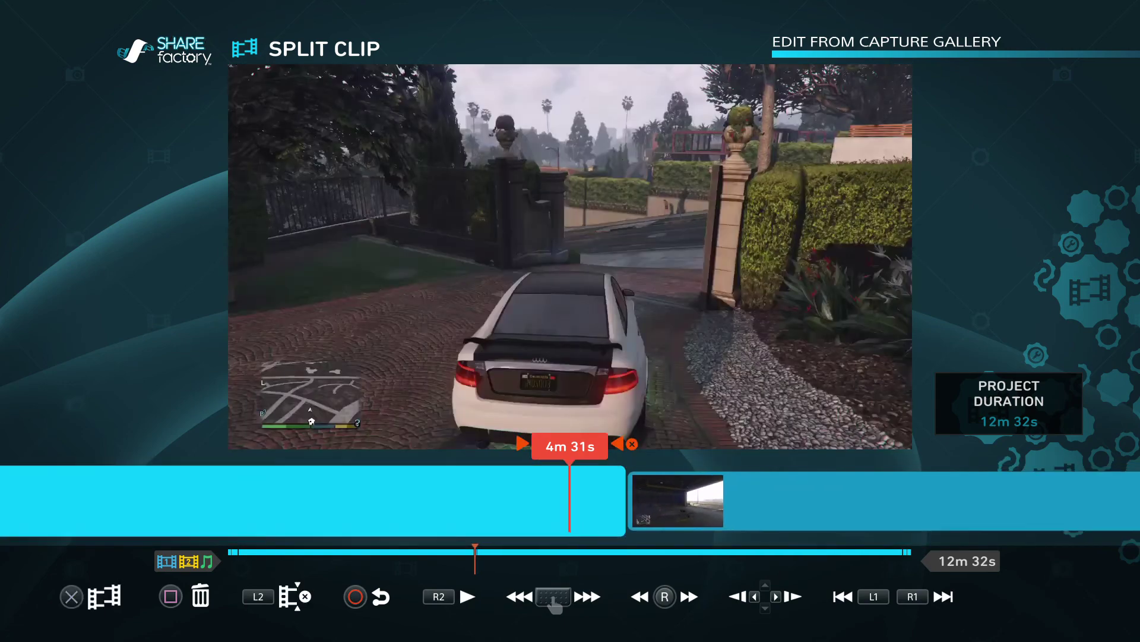
key(Right)
key(Right)
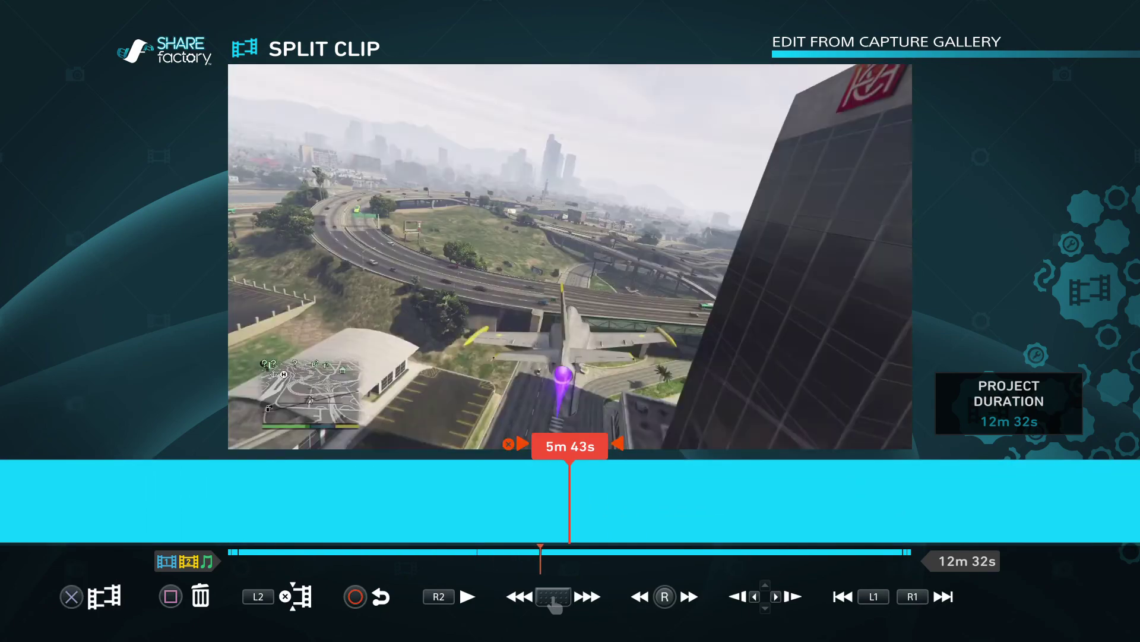
key(Right)
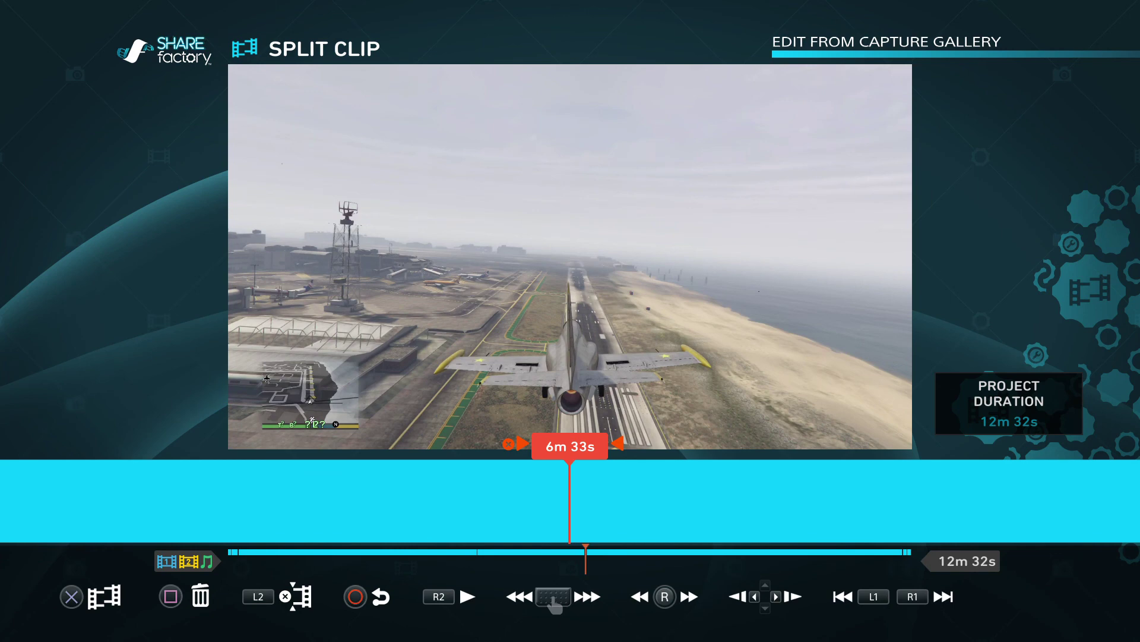
Leave Split Clip and open the options for exiting the project to the capture gallery.
key(Escape)
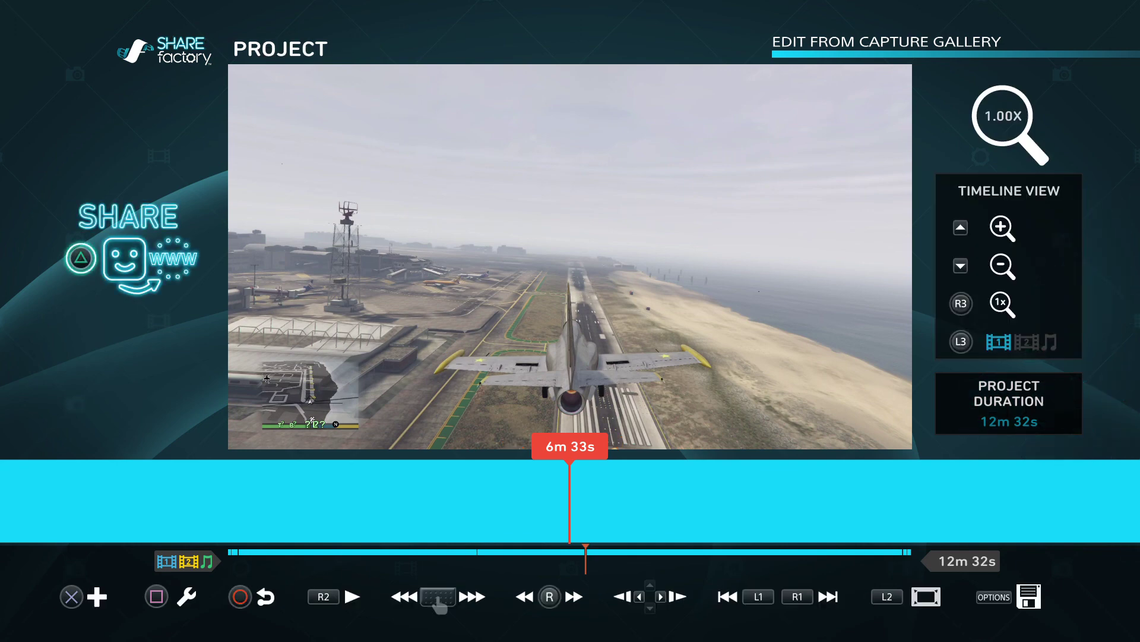
key(Escape)
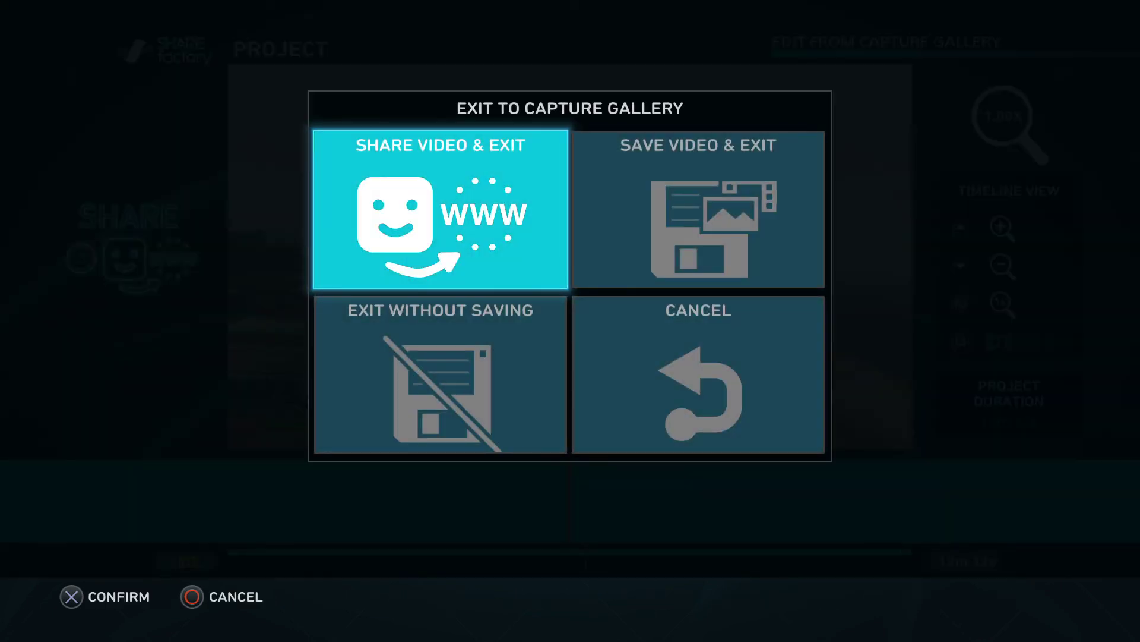